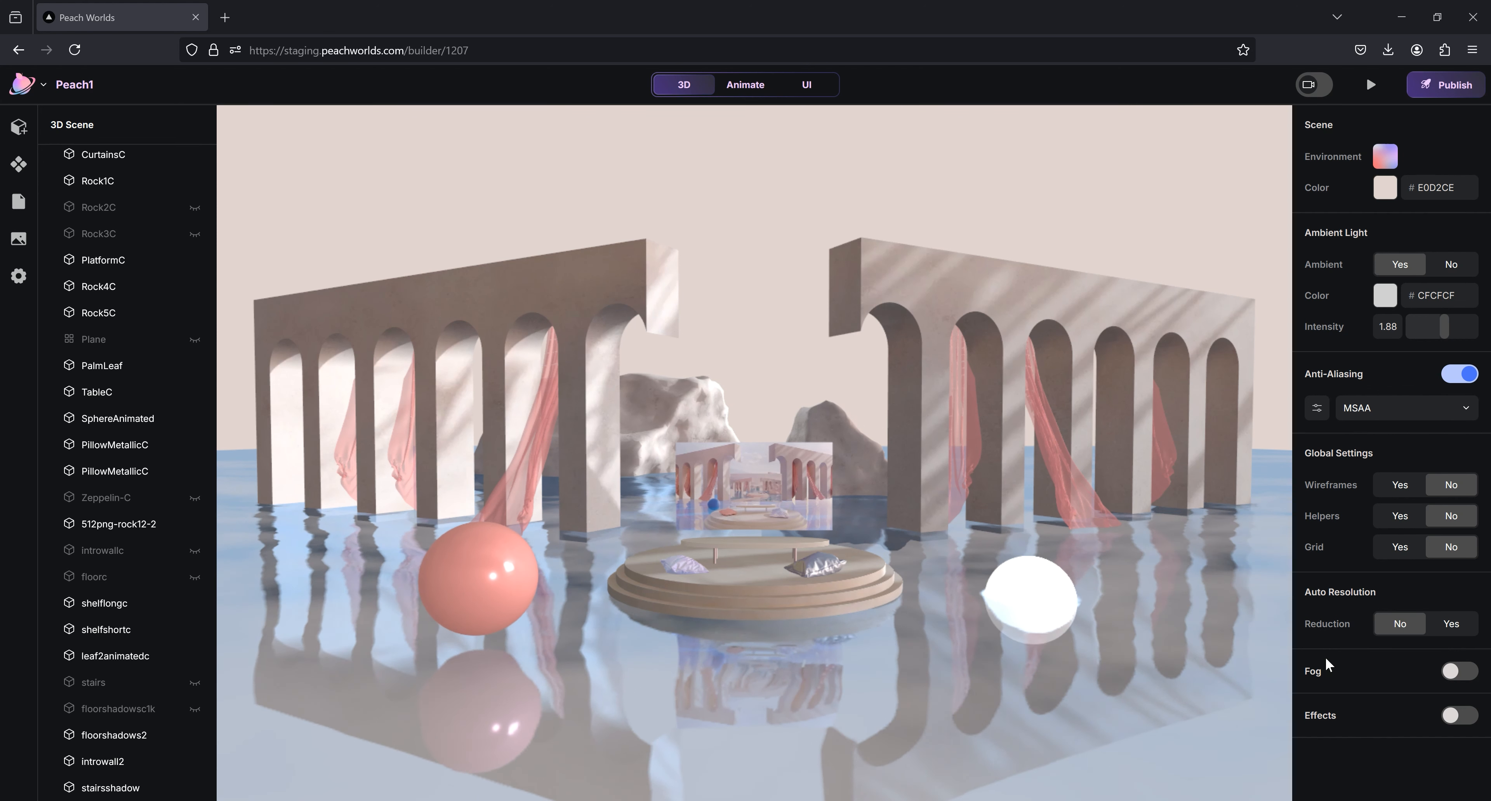
Turn on the scene's fog and set the scene background color to E8D2CB
{"action": "left_click", "coordinate": [1460, 673]}
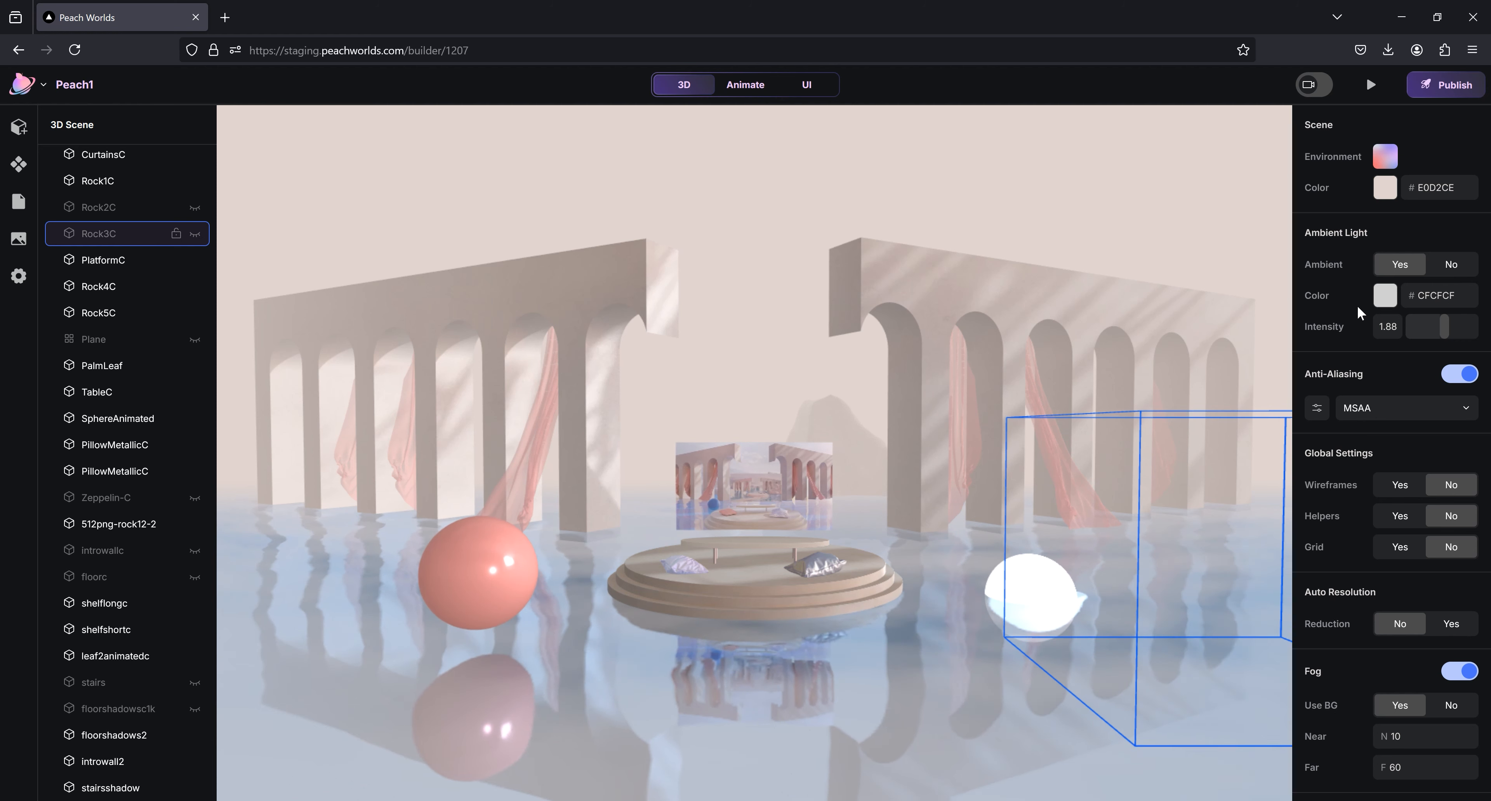
{"action": "left_click", "coordinate": [1385, 186]}
{"action": "left_click_drag", "start_coordinate": [1174, 231], "coordinate": [1095, 237]}
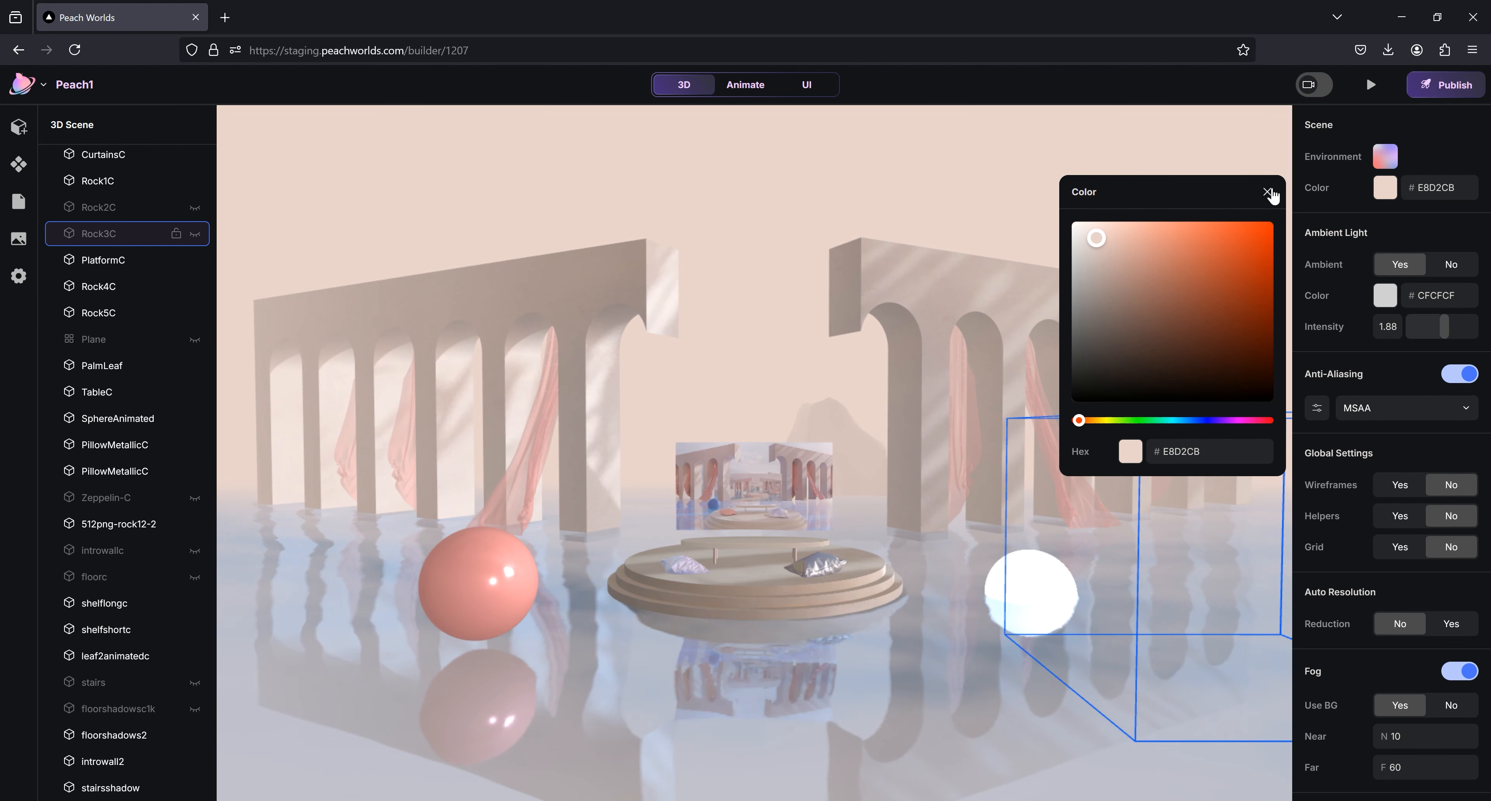
{"action": "left_click", "coordinate": [1268, 192]}
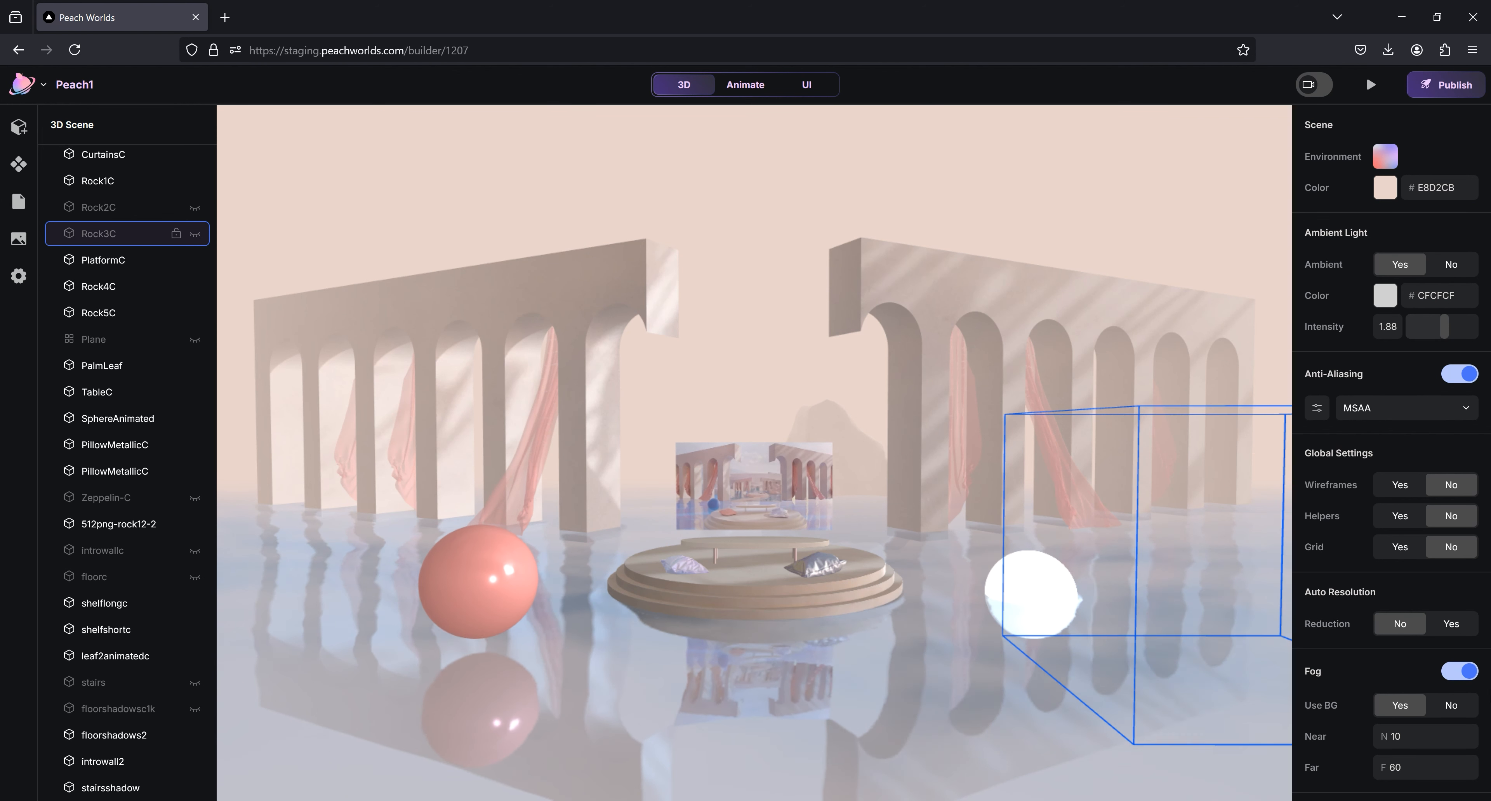
Try a custom fog color of EA9999 and restore the fog's use of the background color
{"action": "left_click", "coordinate": [1448, 706]}
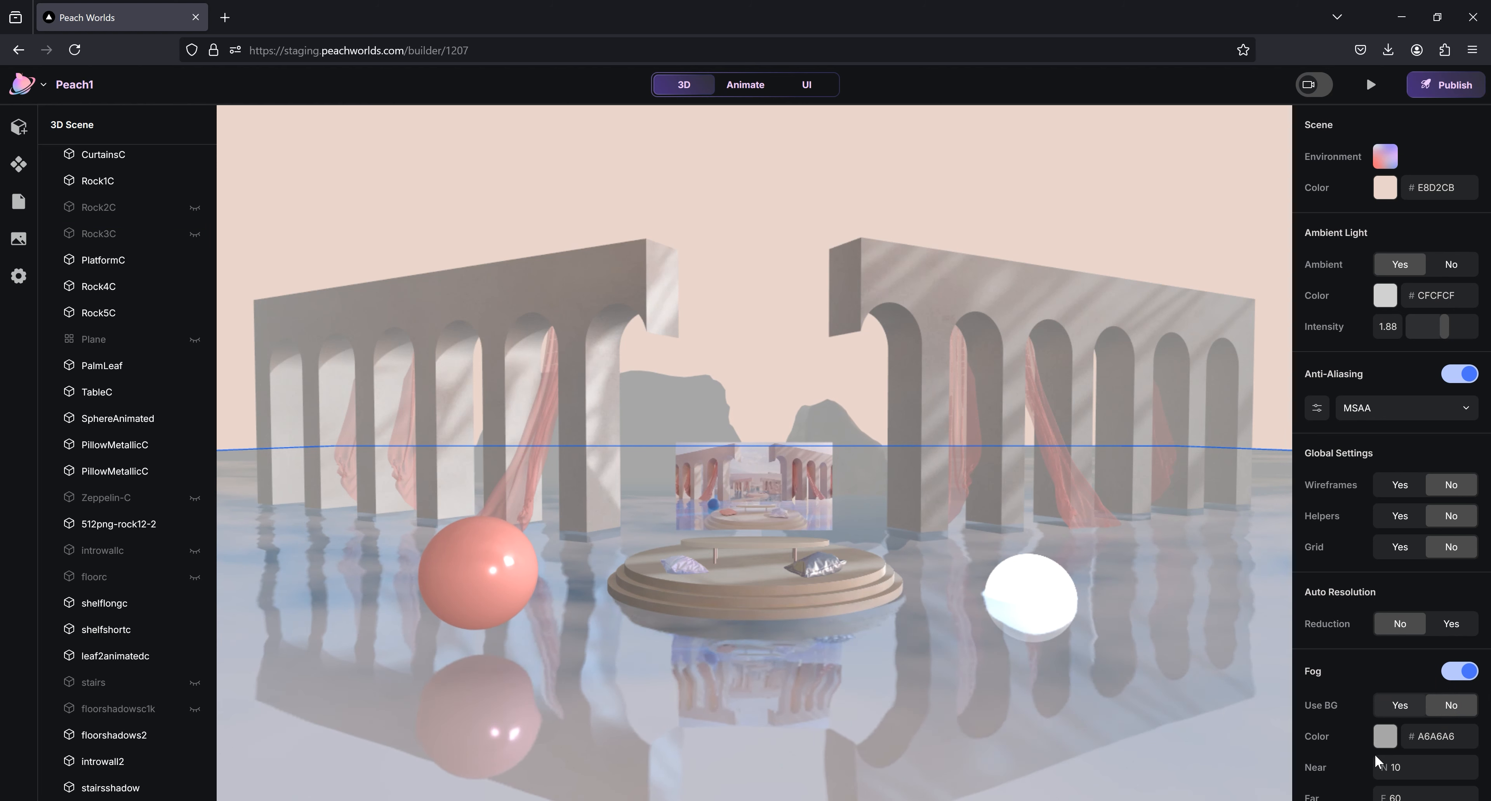
{"action": "scroll", "coordinate": [1348, 733], "scroll_direction": "down", "scroll_amount": 1}
{"action": "left_click", "coordinate": [1385, 691]}
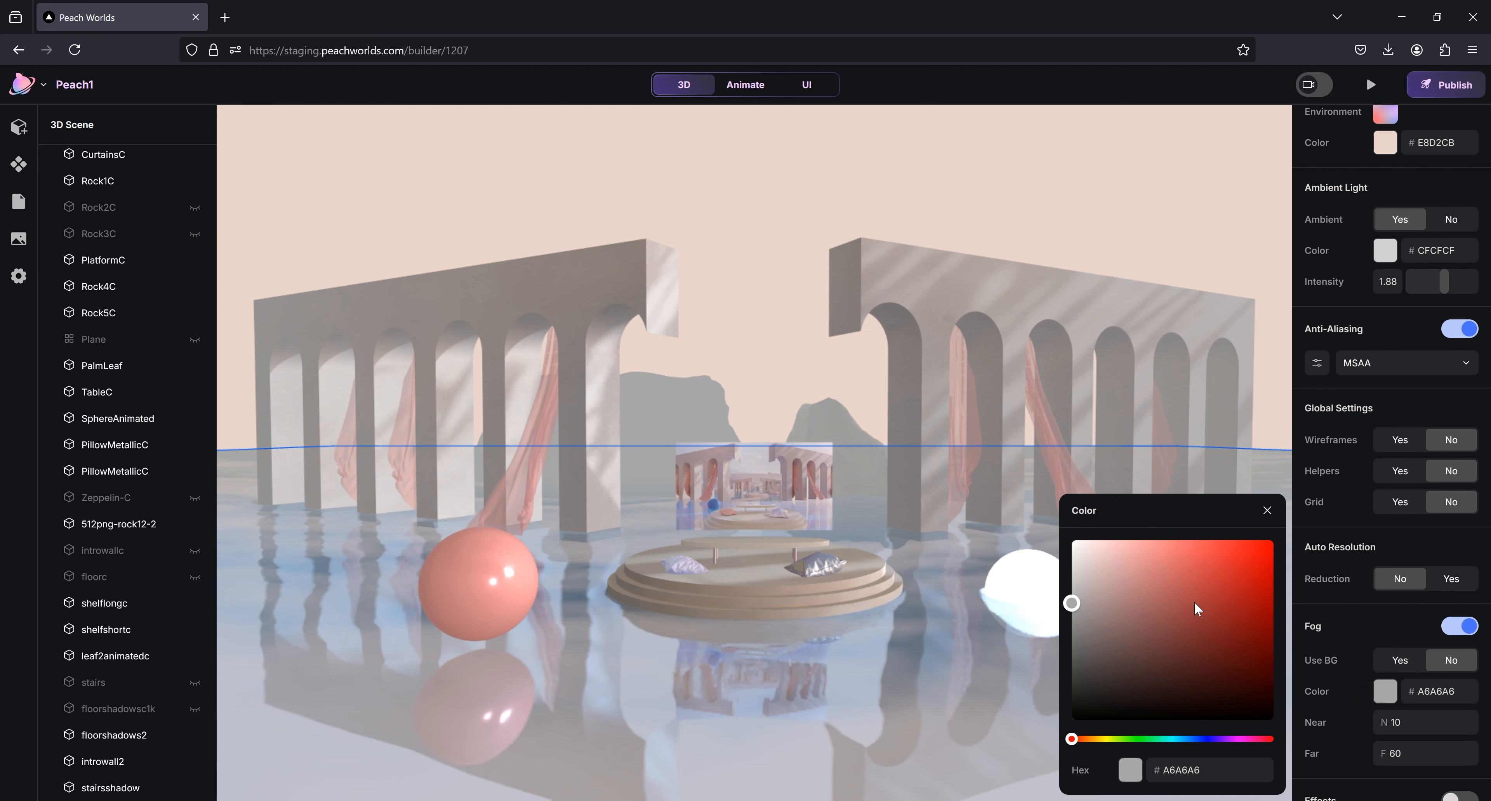
{"action": "mouse_move", "coordinate": [1155, 585]}
{"action": "left_mouse_down"}
{"action": "mouse_move", "coordinate": [1186, 556]}
{"action": "mouse_move", "coordinate": [1170, 551]}
{"action": "mouse_move", "coordinate": [1149, 580]}
{"action": "mouse_move", "coordinate": [1163, 559]}
{"action": "mouse_move", "coordinate": [1148, 559]}
{"action": "left_mouse_up"}
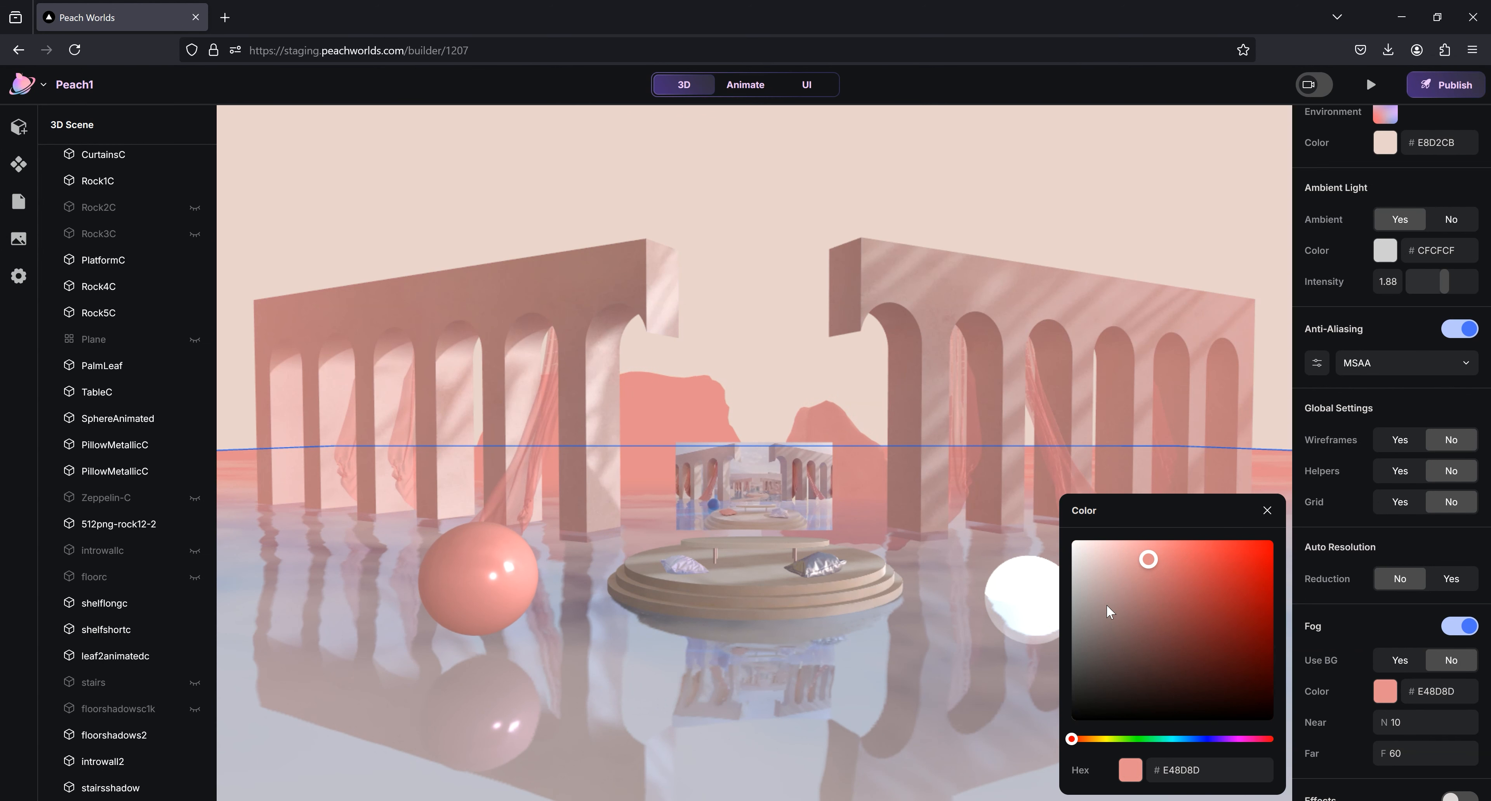
{"action": "left_click_drag", "start_coordinate": [1149, 560], "coordinate": [1140, 556]}
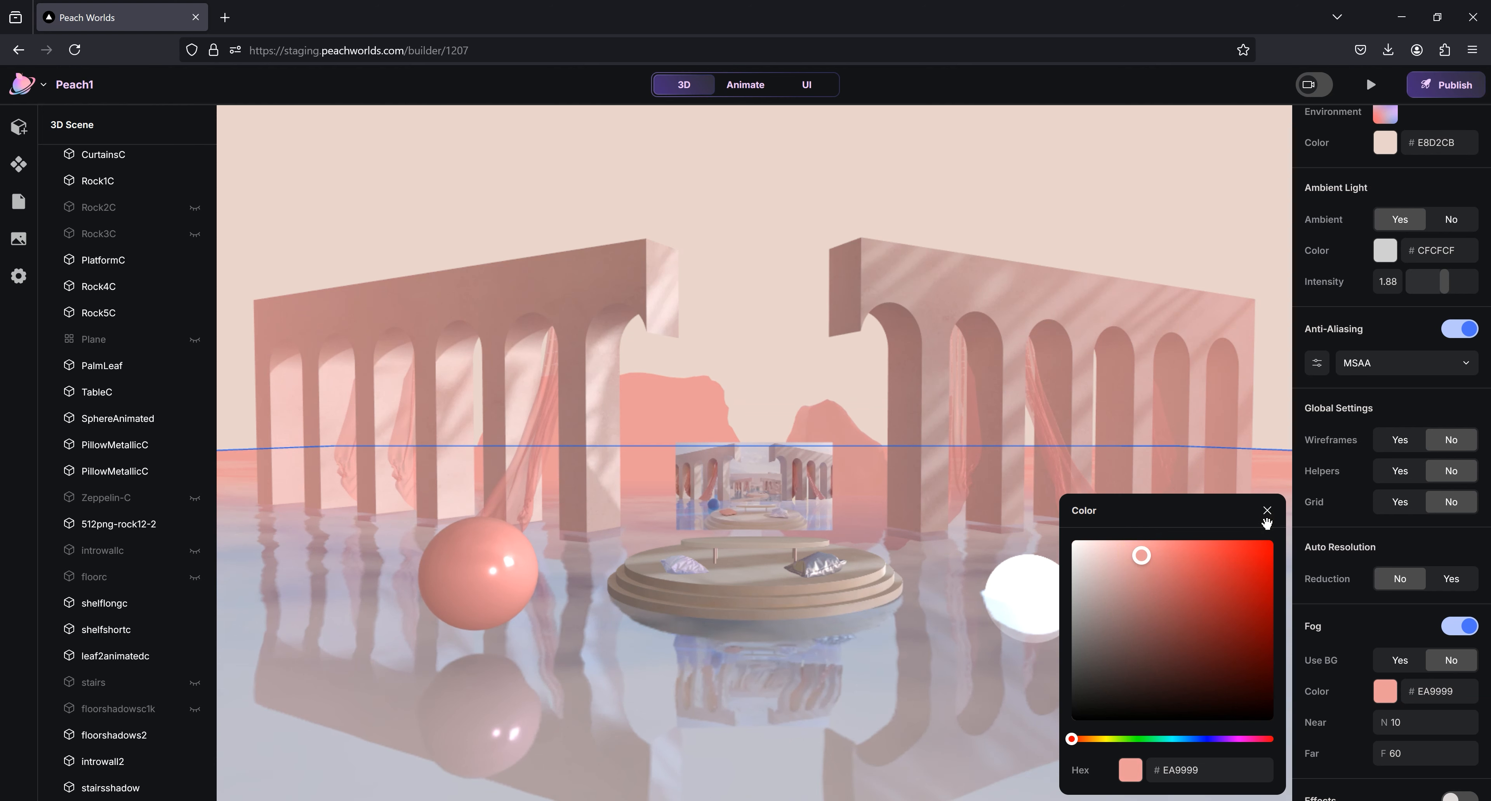
{"action": "left_click", "coordinate": [1267, 510]}
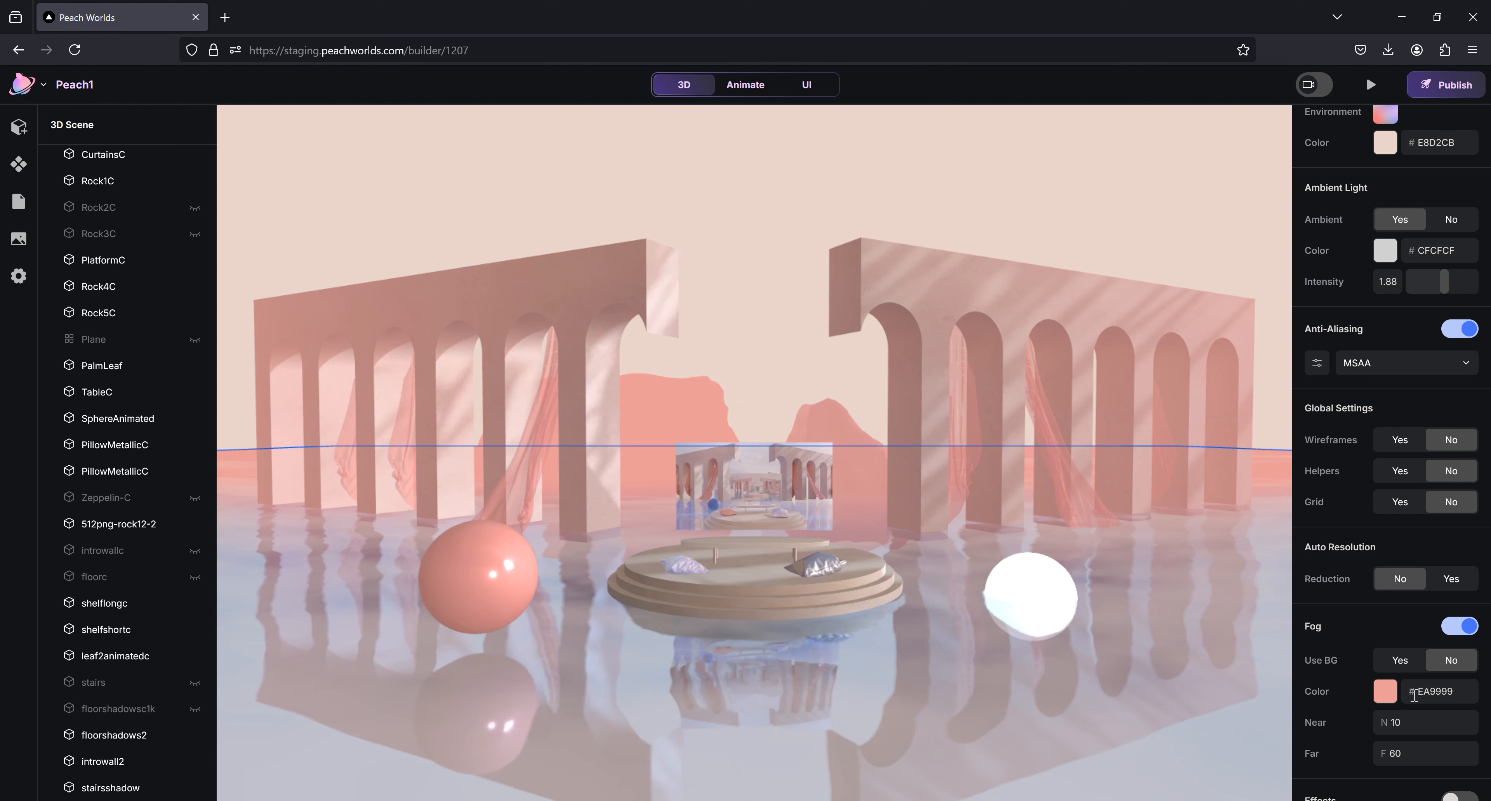
{"action": "left_click", "coordinate": [1397, 662]}
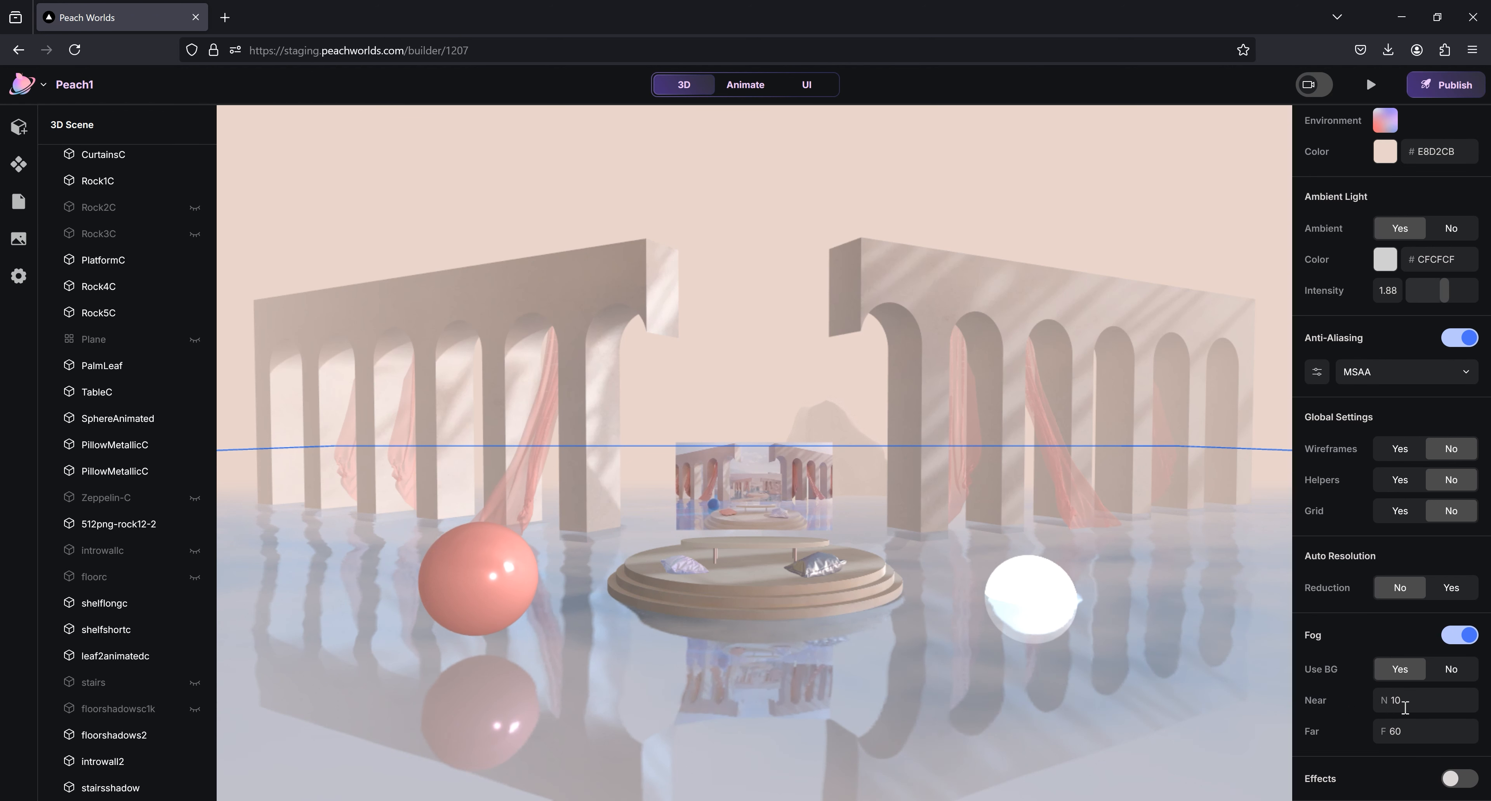
Try fog far distances of 120 and 50 together with a near distance of 50
{"action": "left_click", "coordinate": [1392, 740]}
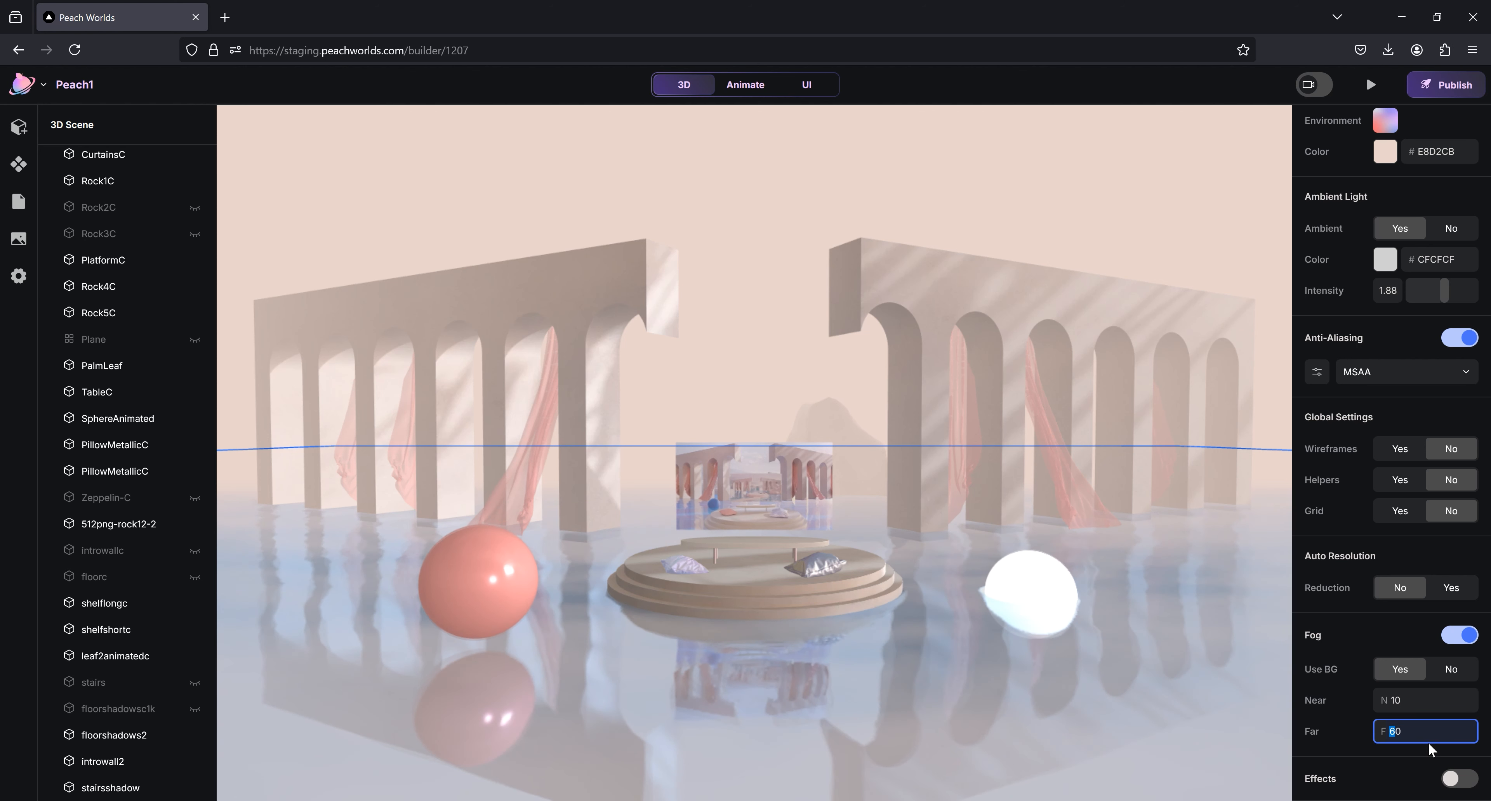
{"action": "type", "text": "12"}
{"action": "key", "text": "Return"}
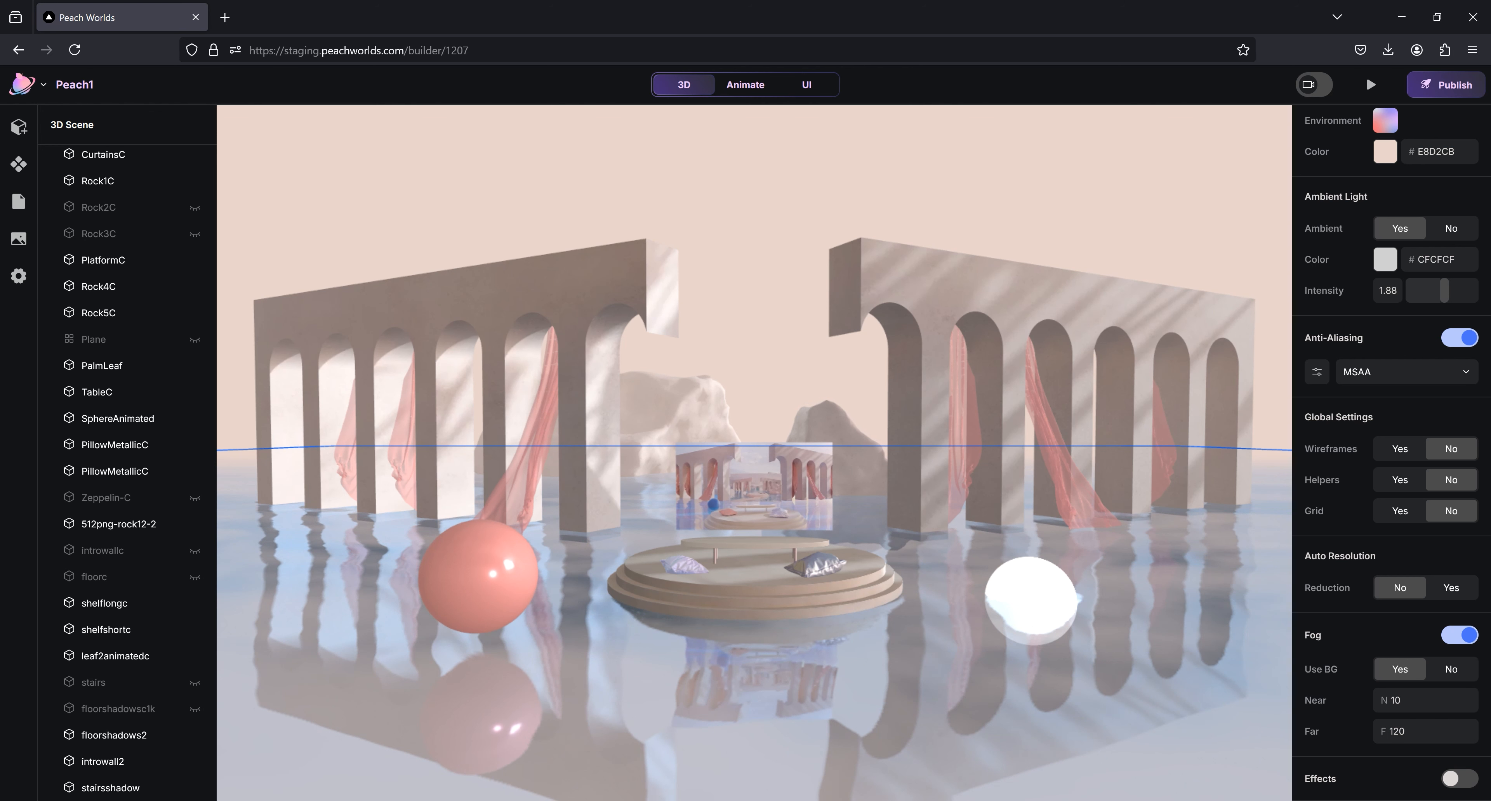
{"action": "double_click", "coordinate": [1398, 701]}
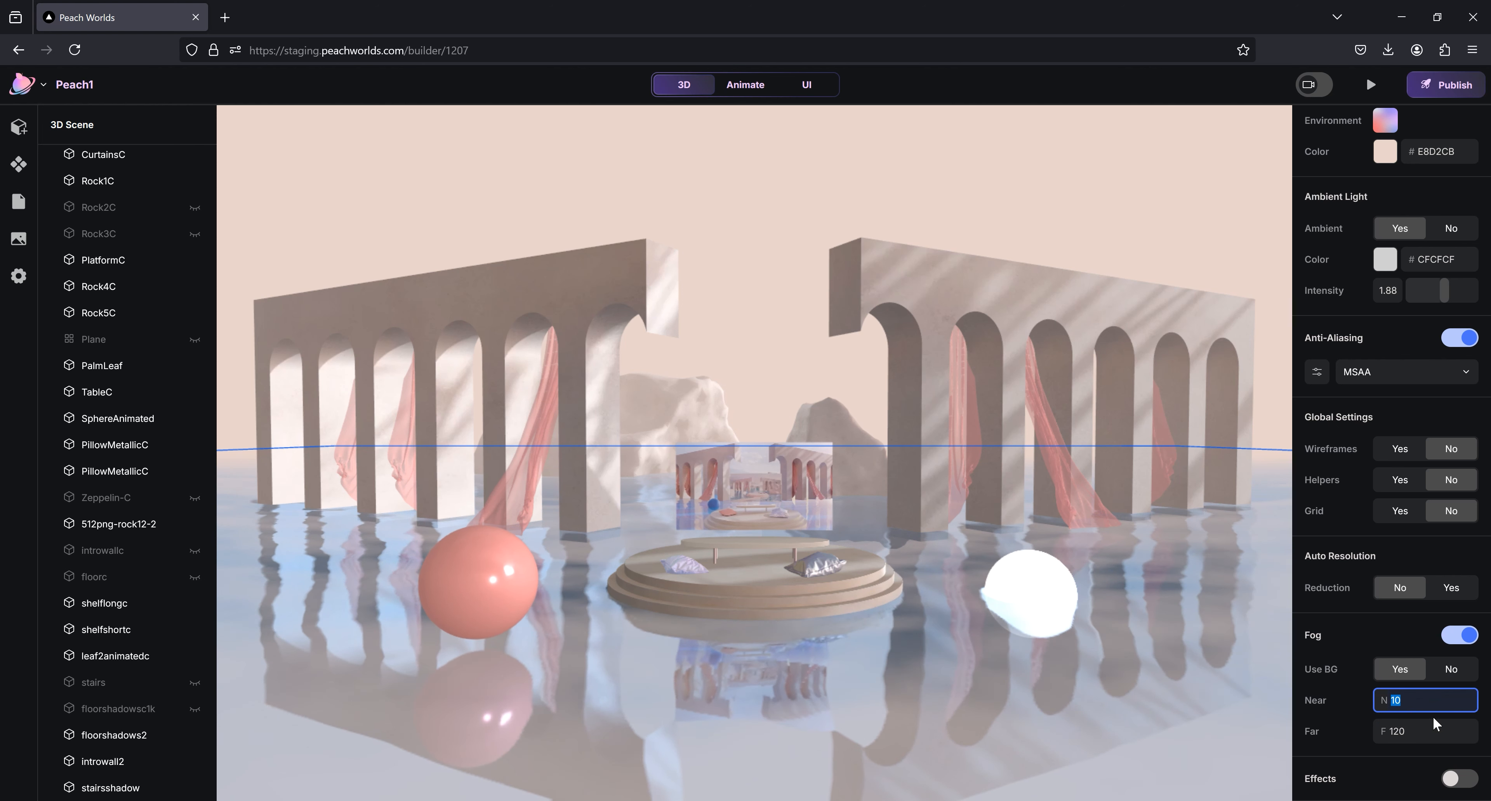
{"action": "type", "text": "50"}
{"action": "left_click", "coordinate": [1013, 584]}
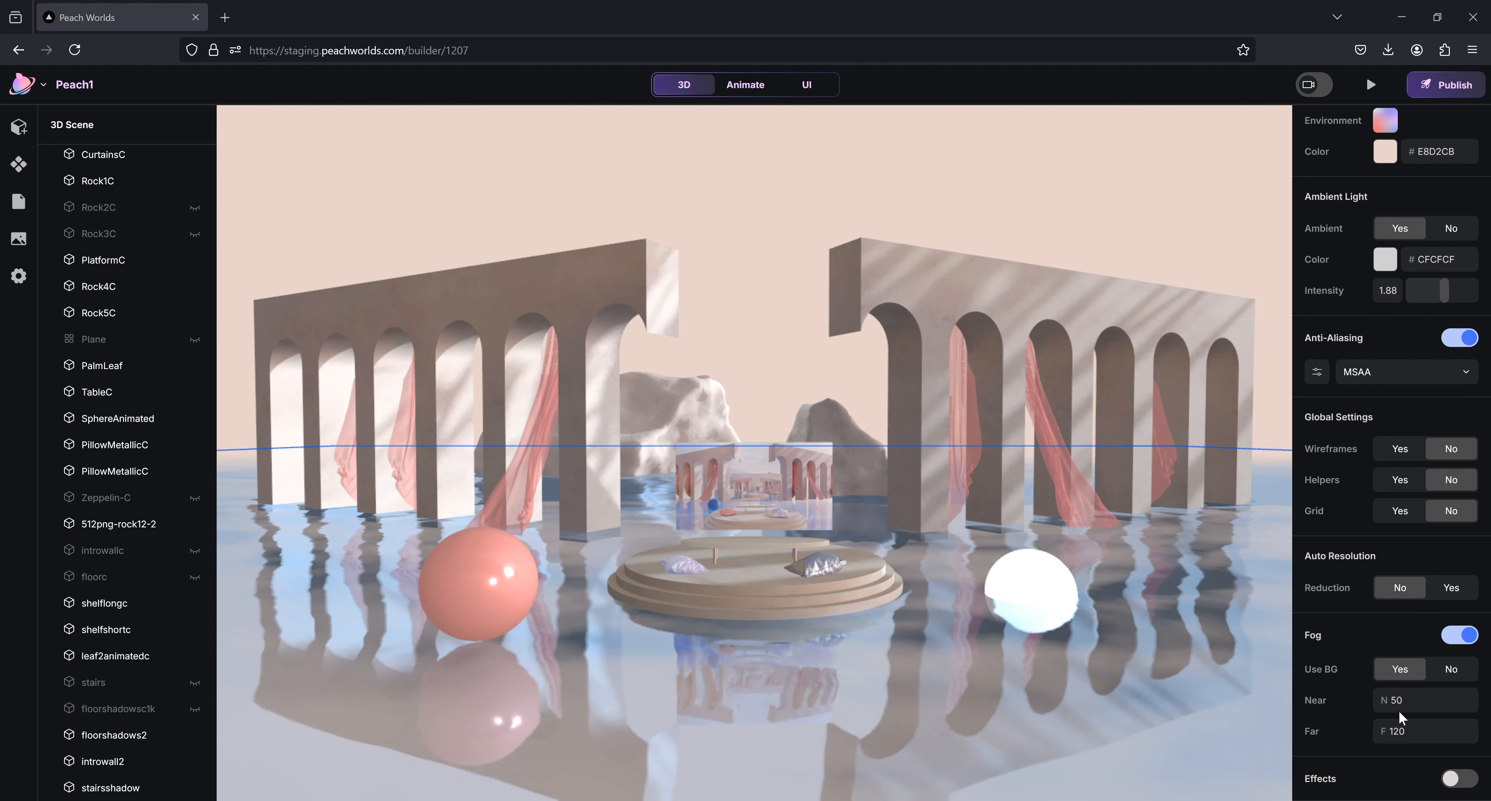
{"action": "double_click", "coordinate": [1400, 731]}
{"action": "type", "text": "50"}
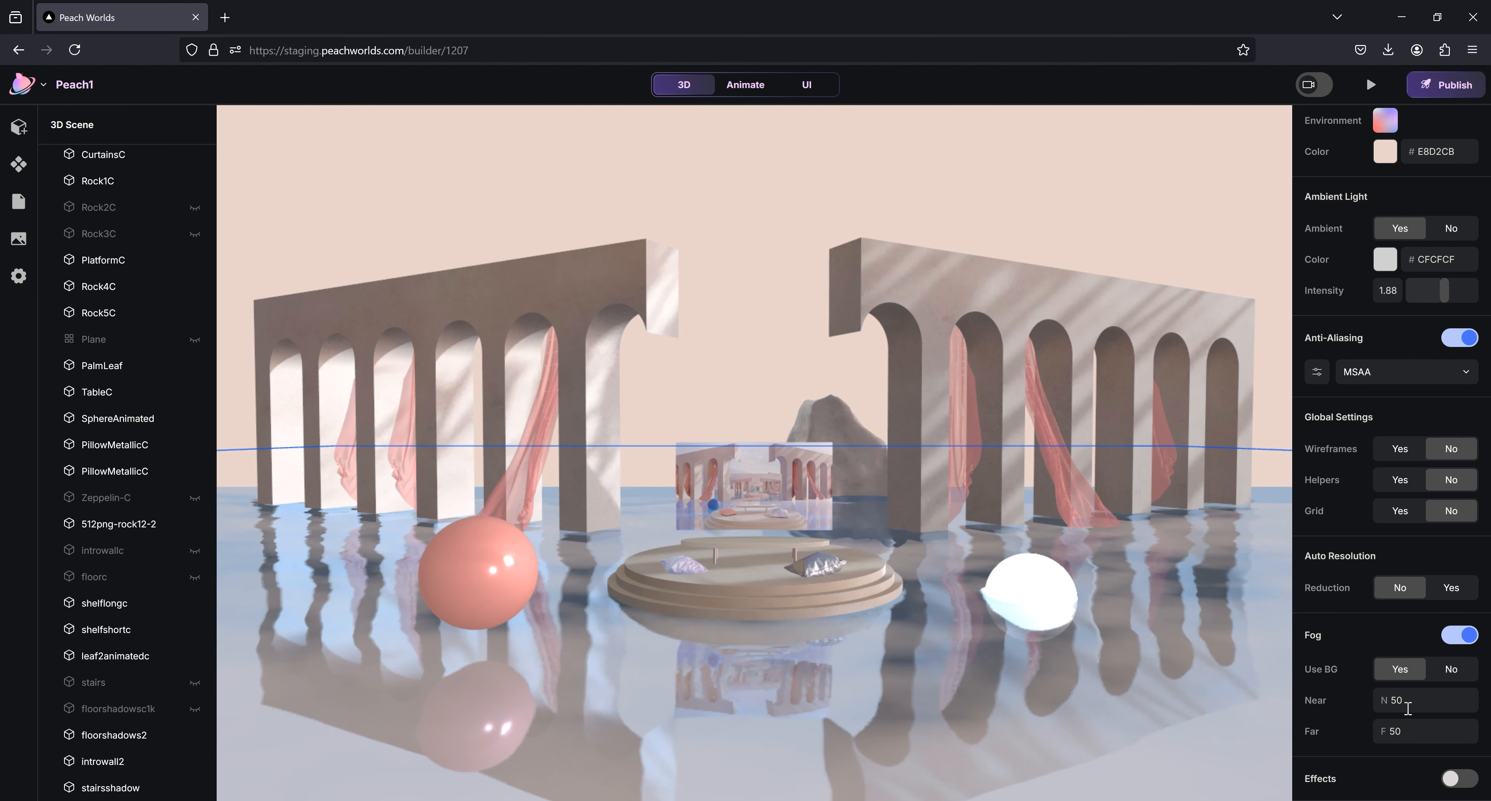
Set the fog's near distance to 10 and its far distance to 80
{"action": "left_click_drag", "start_coordinate": [1391, 700], "coordinate": [1458, 722]}
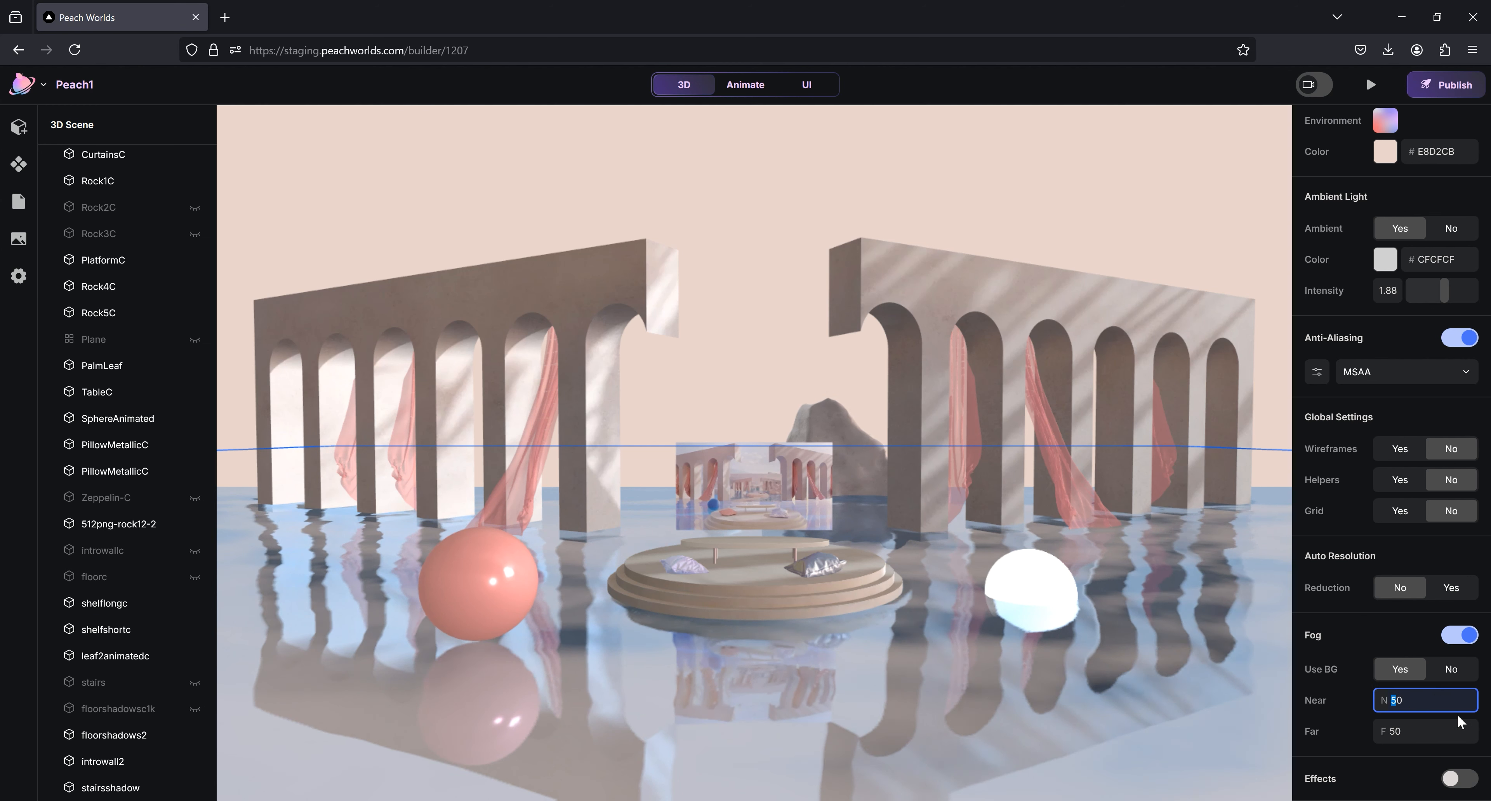
{"action": "type", "text": "10"}
{"action": "key", "text": "Return"}
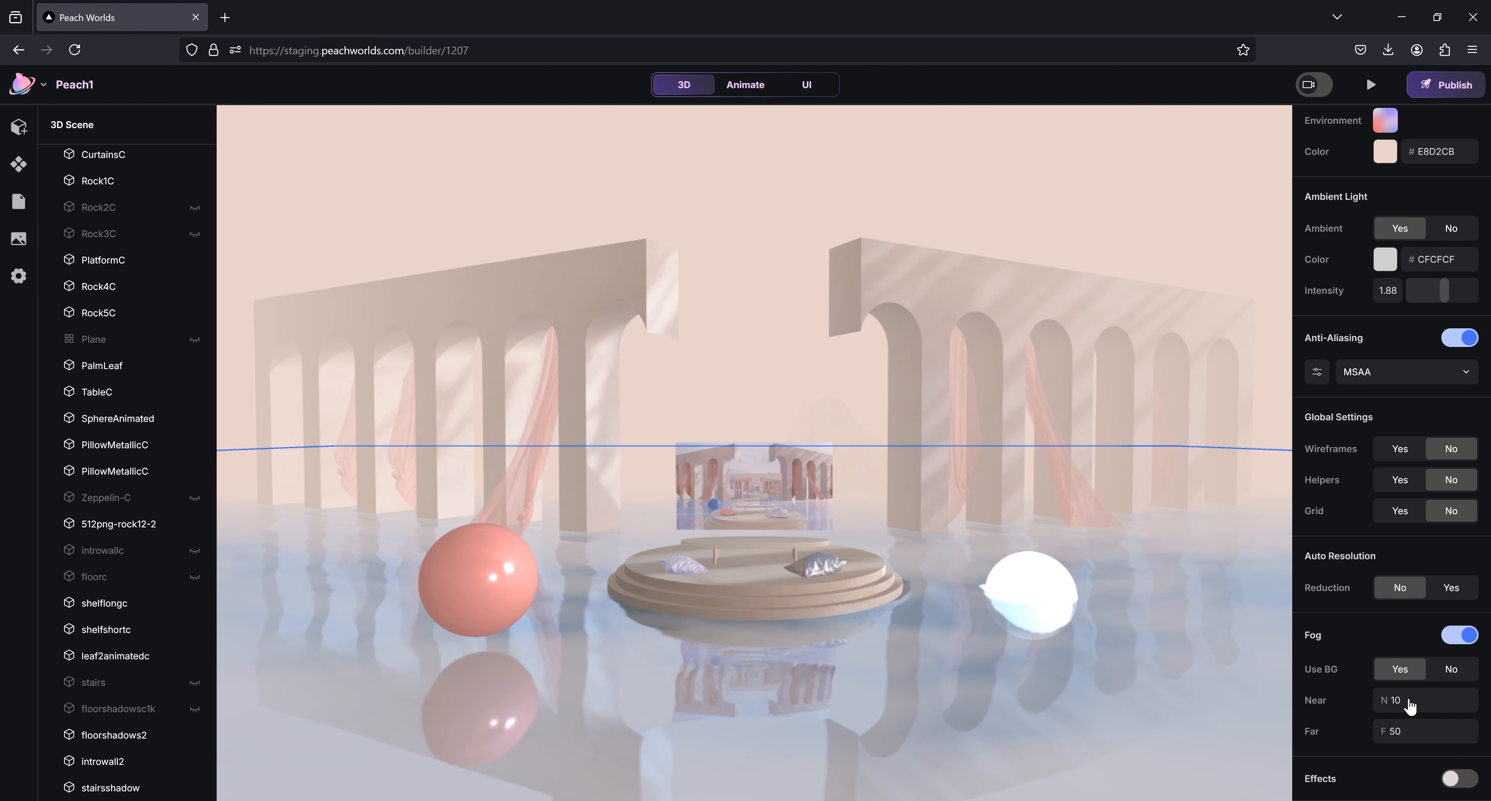
{"action": "left_click_drag", "start_coordinate": [1395, 731], "coordinate": [1389, 732]}
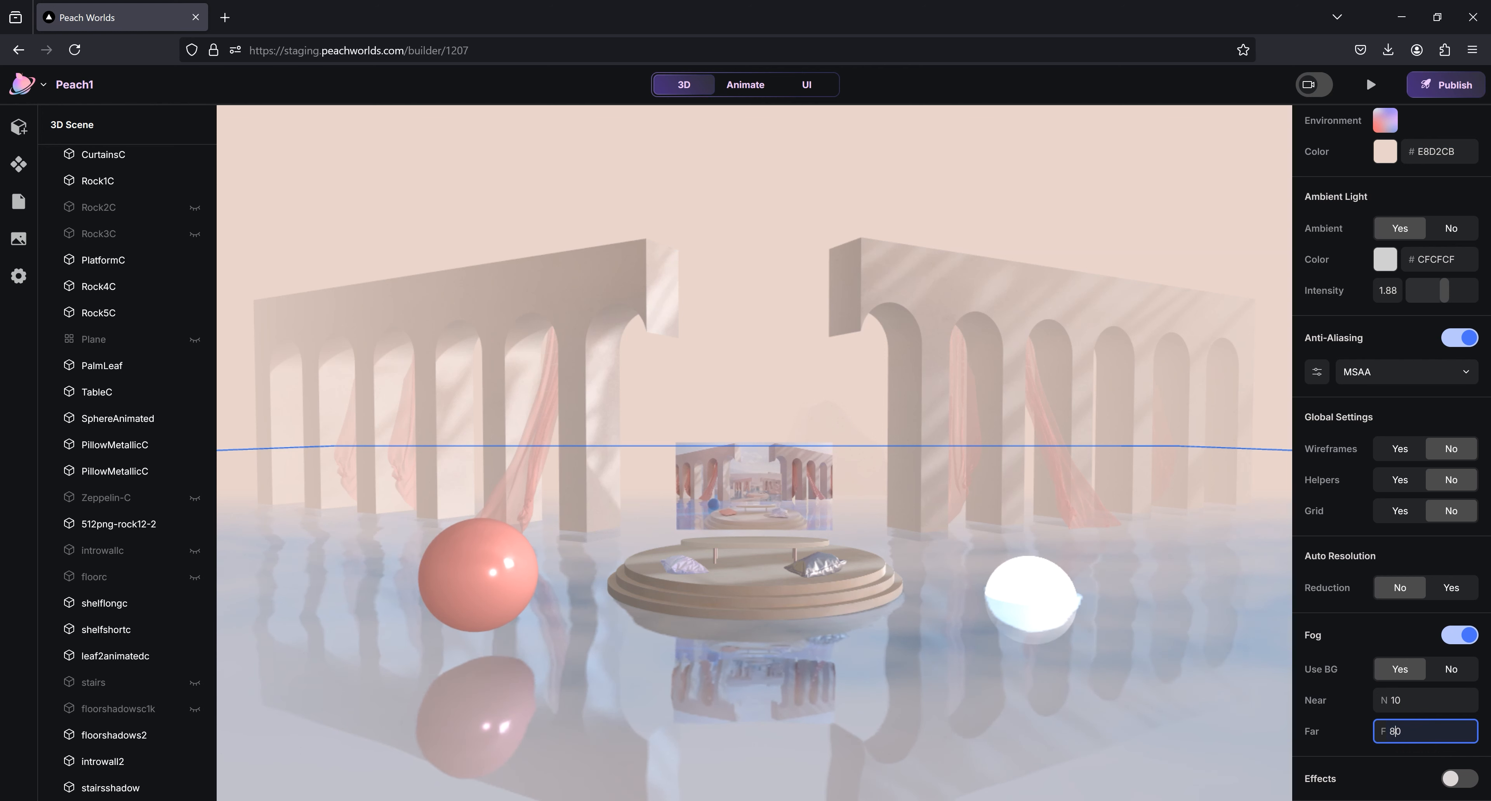
{"action": "key", "text": "Return"}
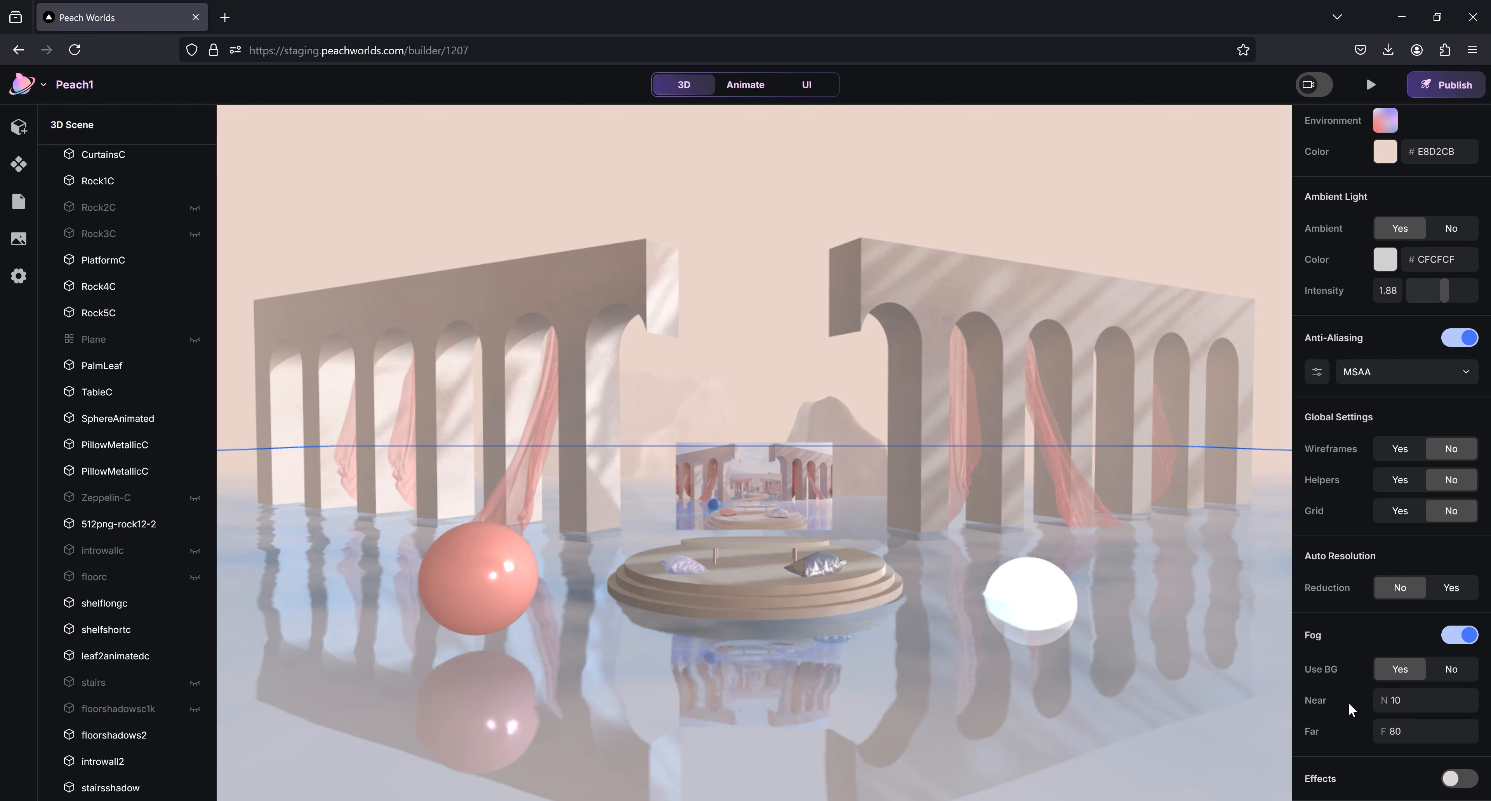
Turn on effects for the scene
{"action": "left_click", "coordinate": [1461, 780]}
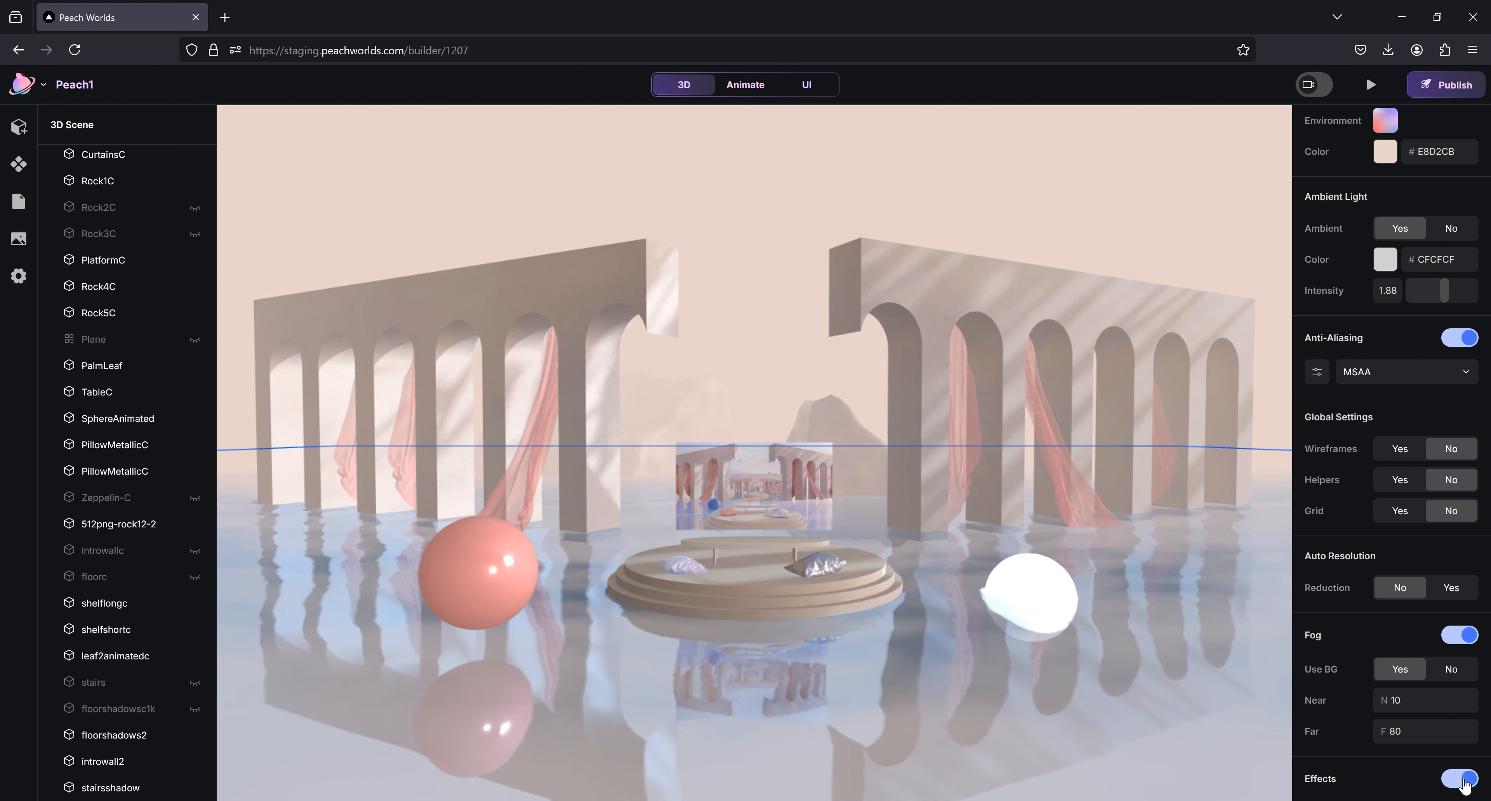
{"action": "scroll", "coordinate": [1450, 717], "scroll_direction": "down", "scroll_amount": 5}
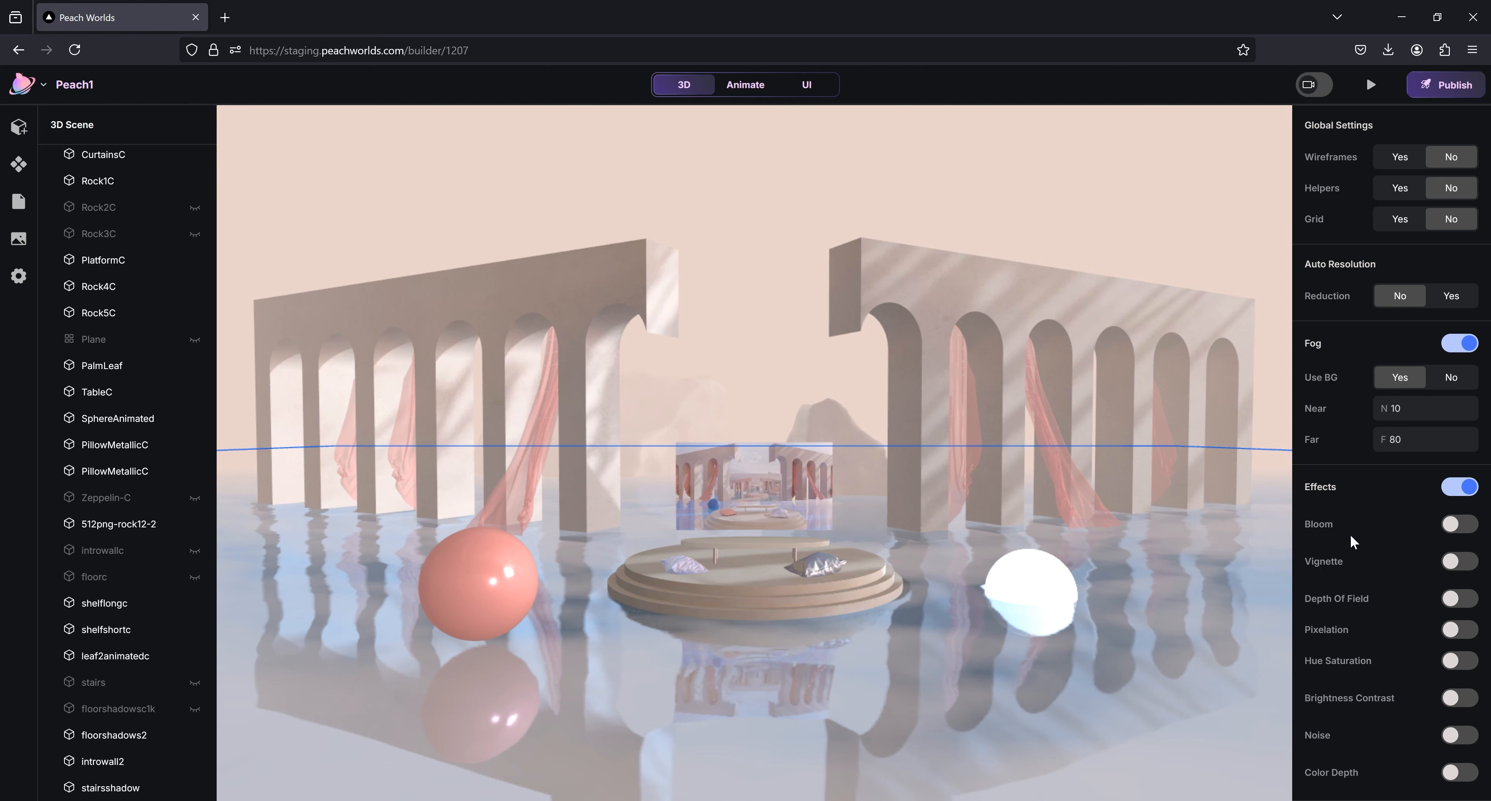
Try the Bloom effect with an adjusted intensity and switch it off again
{"action": "left_click", "coordinate": [1454, 525]}
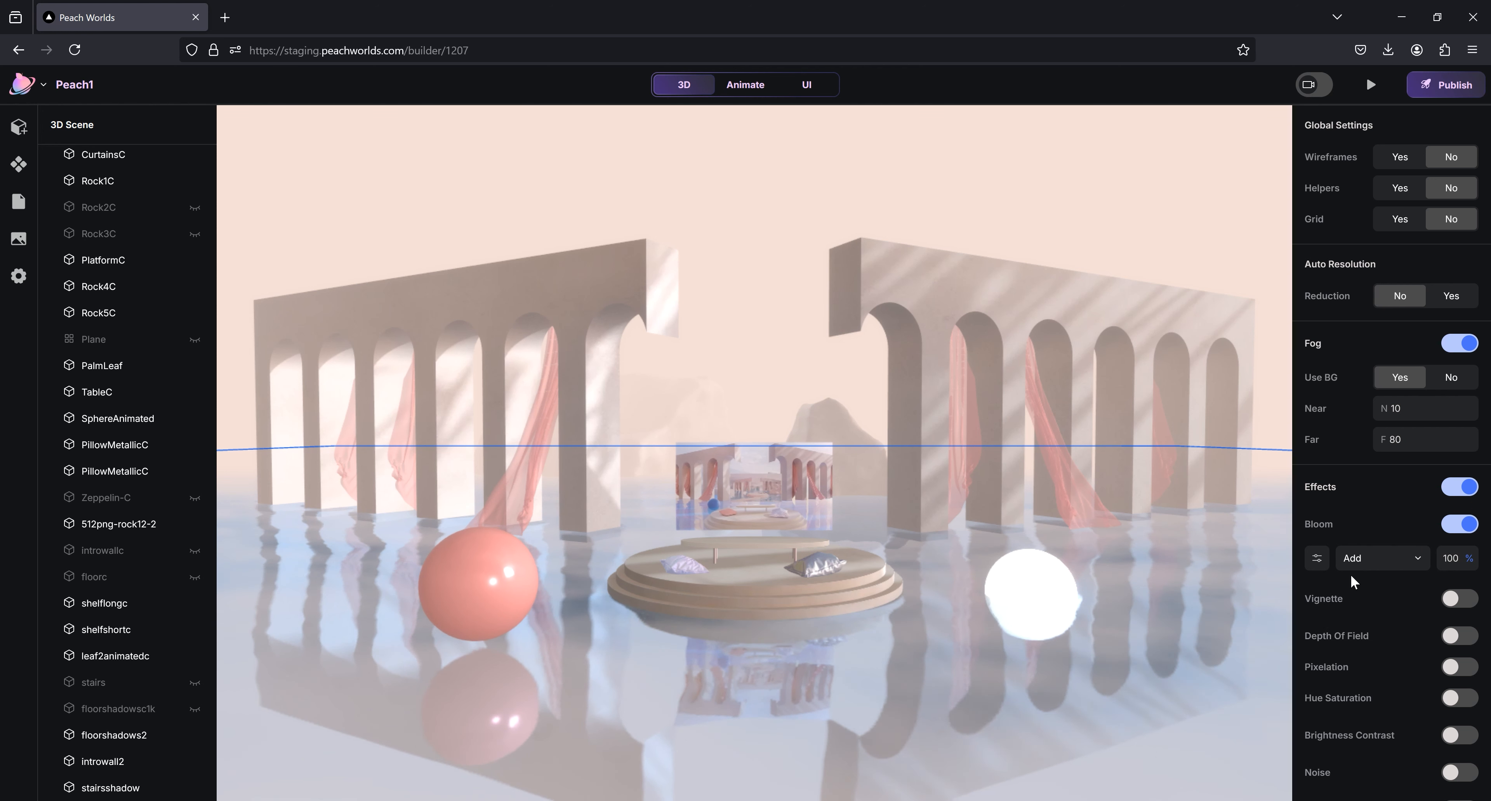
{"action": "left_click", "coordinate": [1318, 559]}
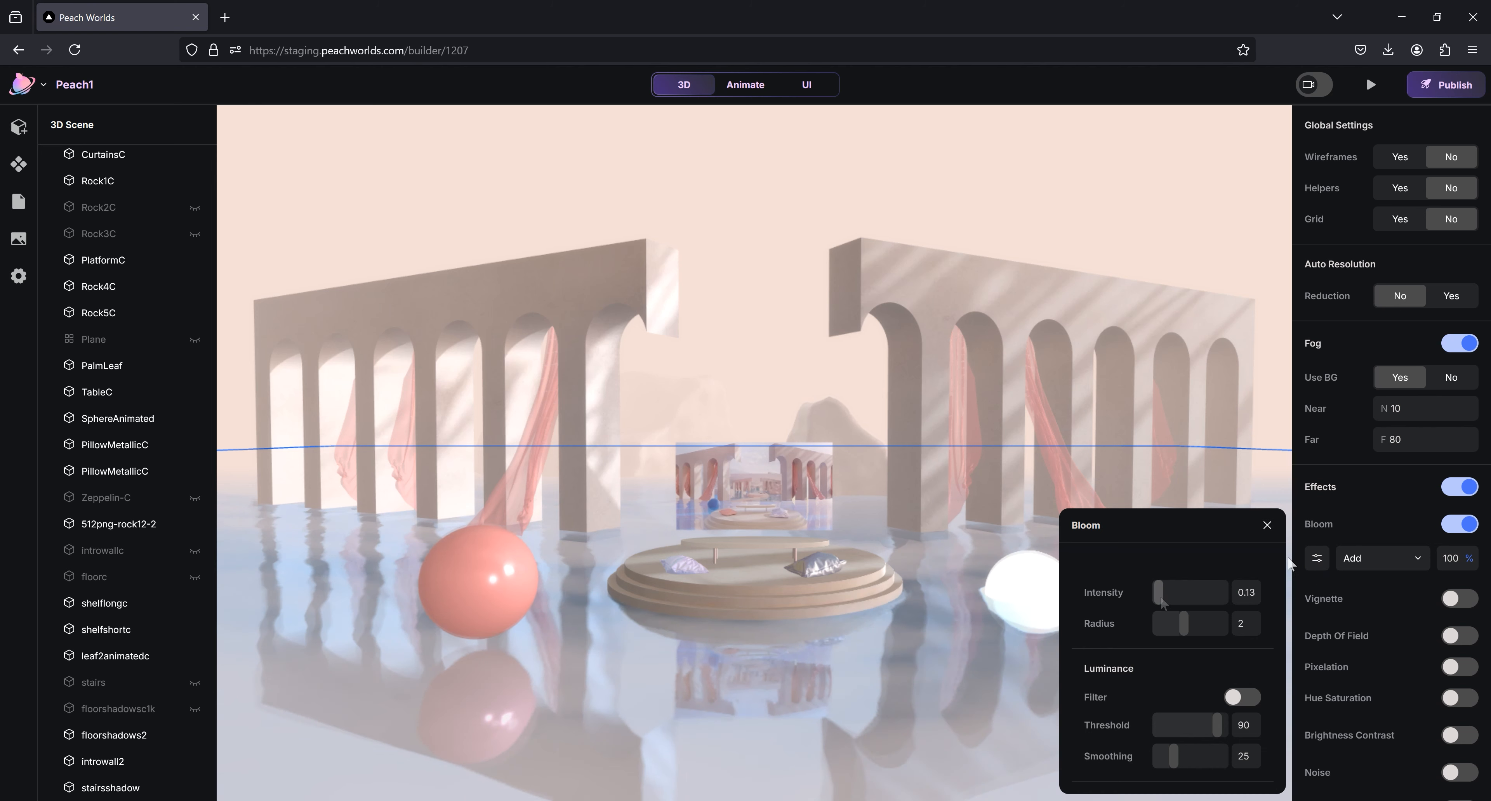
{"action": "mouse_move", "coordinate": [1160, 596]}
{"action": "left_mouse_down"}
{"action": "mouse_move", "coordinate": [1179, 596]}
{"action": "mouse_move", "coordinate": [1157, 597]}
{"action": "left_mouse_up"}
{"action": "left_click", "coordinate": [1266, 527]}
{"action": "left_click", "coordinate": [1459, 524]}
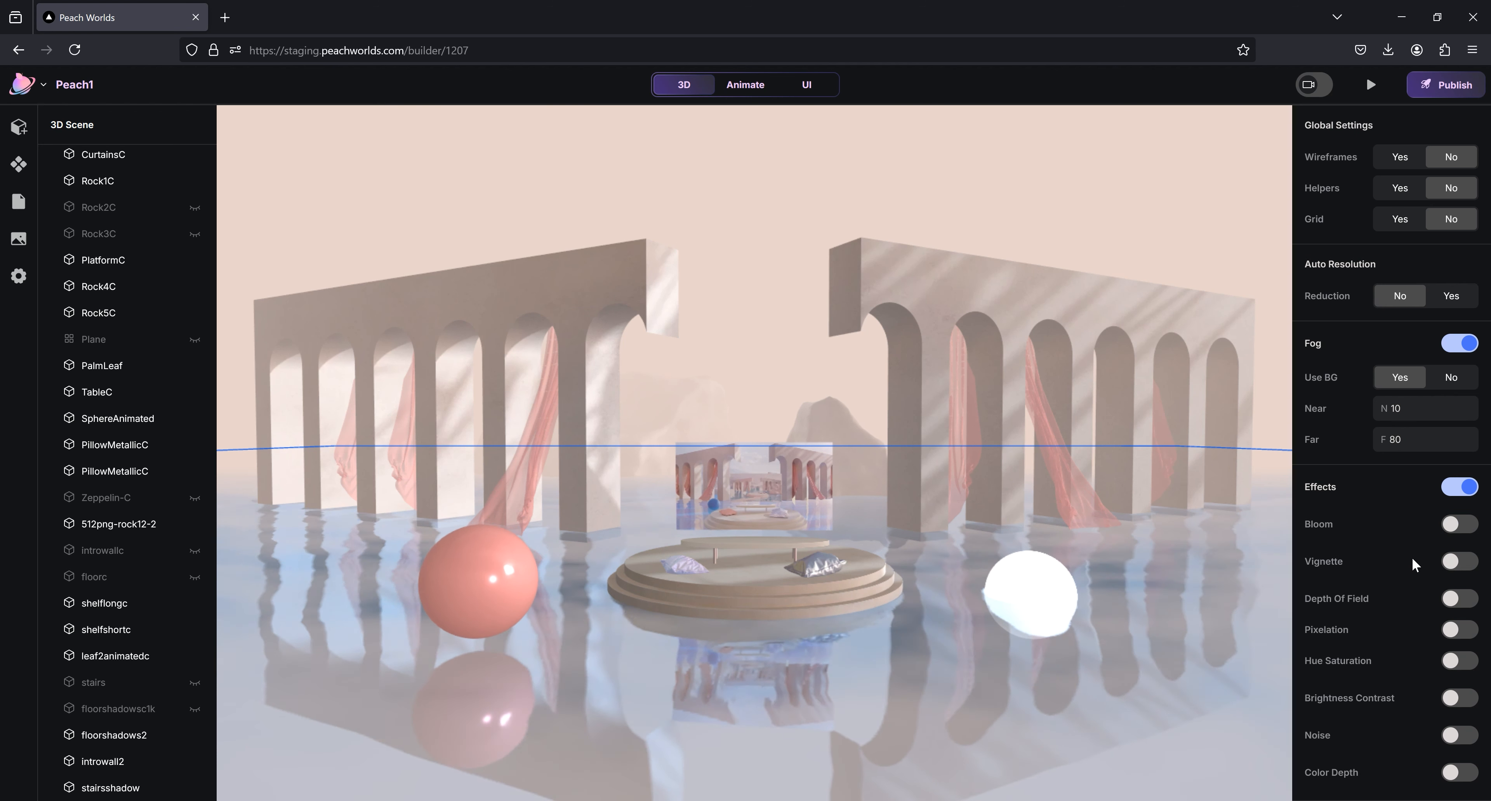
Try the Vignette effect with darkness 71 and offset 48, and switch it off again
{"action": "left_click", "coordinate": [1459, 561]}
{"action": "left_click", "coordinate": [1459, 561]}
{"action": "left_click", "coordinate": [1460, 563]}
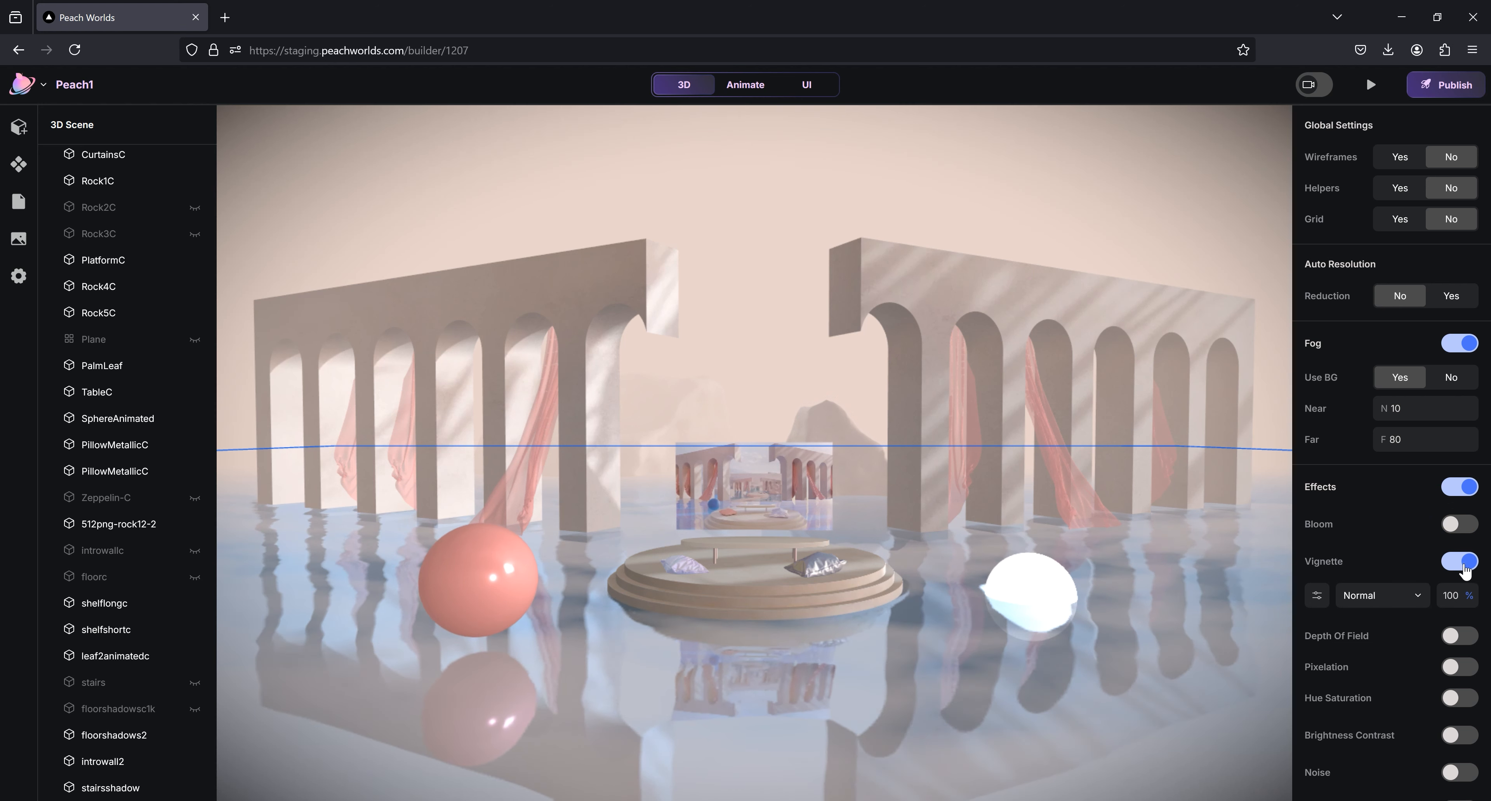
{"action": "left_click", "coordinate": [1316, 595]}
{"action": "left_click_drag", "start_coordinate": [1193, 655], "coordinate": [1188, 685]}
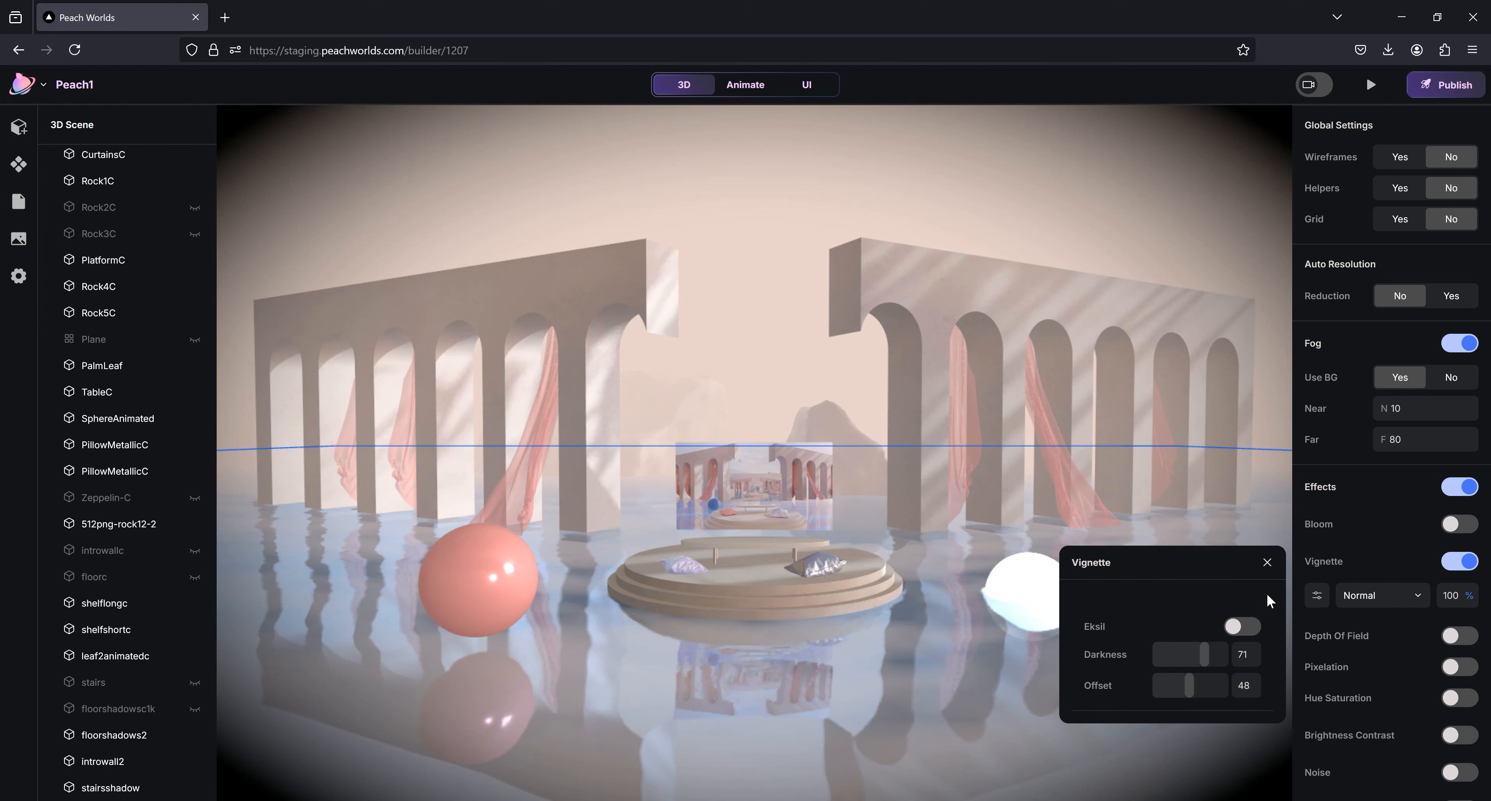
{"action": "left_click", "coordinate": [1266, 563]}
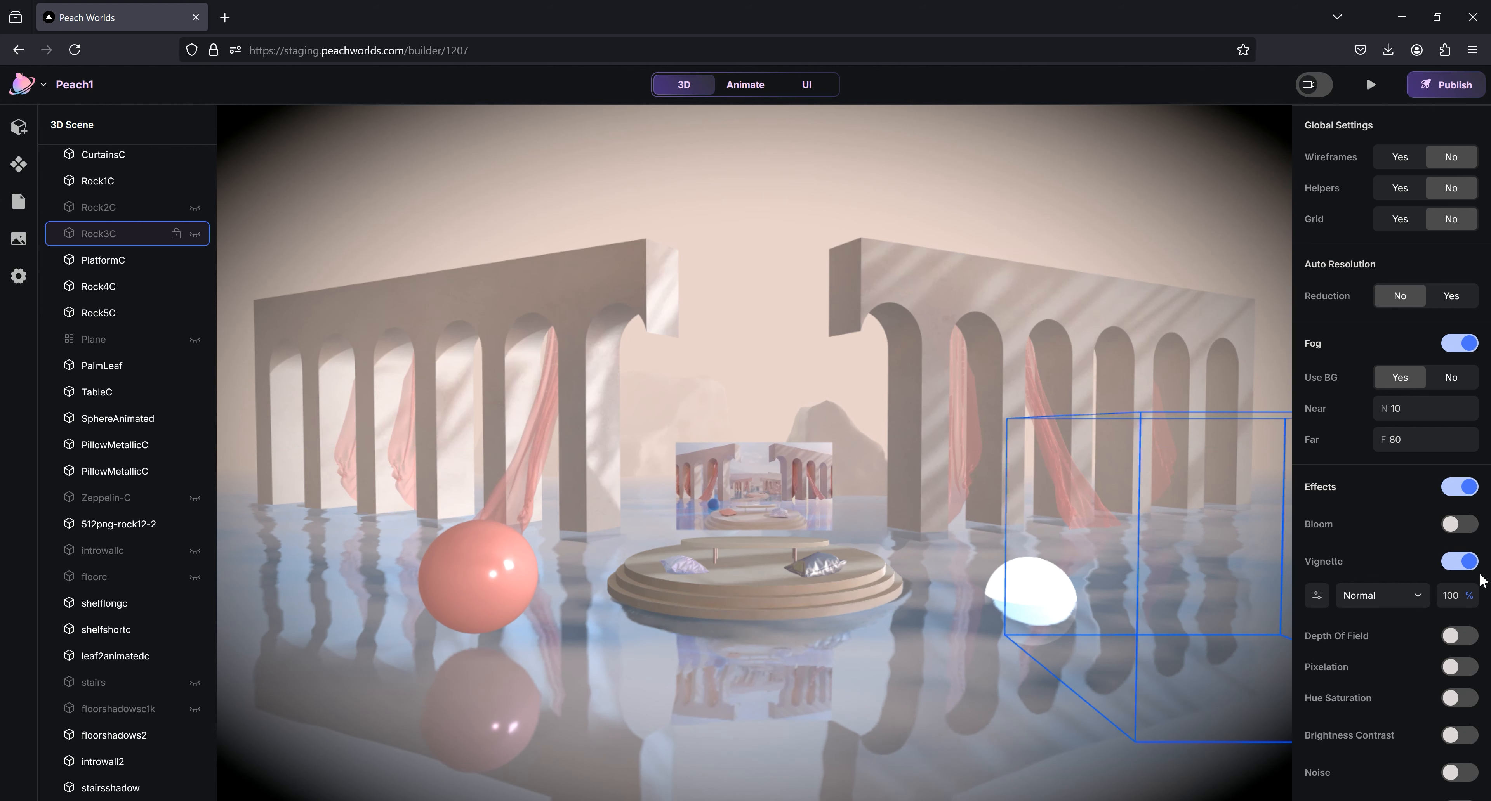
{"action": "left_click", "coordinate": [1459, 561]}
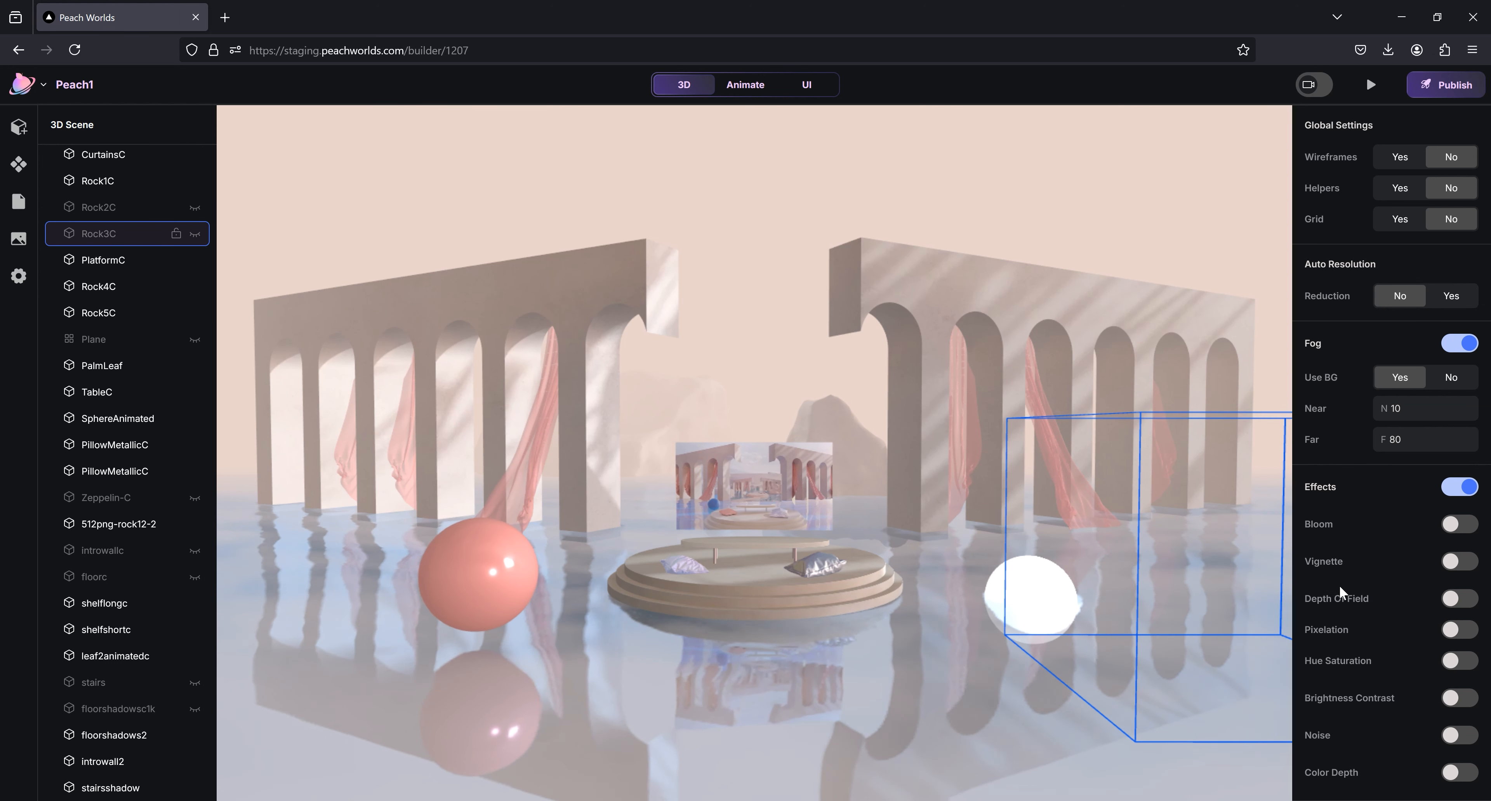
Enable the Depth Of Field effect and try out its focus distance, ending at 0
{"action": "left_click", "coordinate": [1453, 599]}
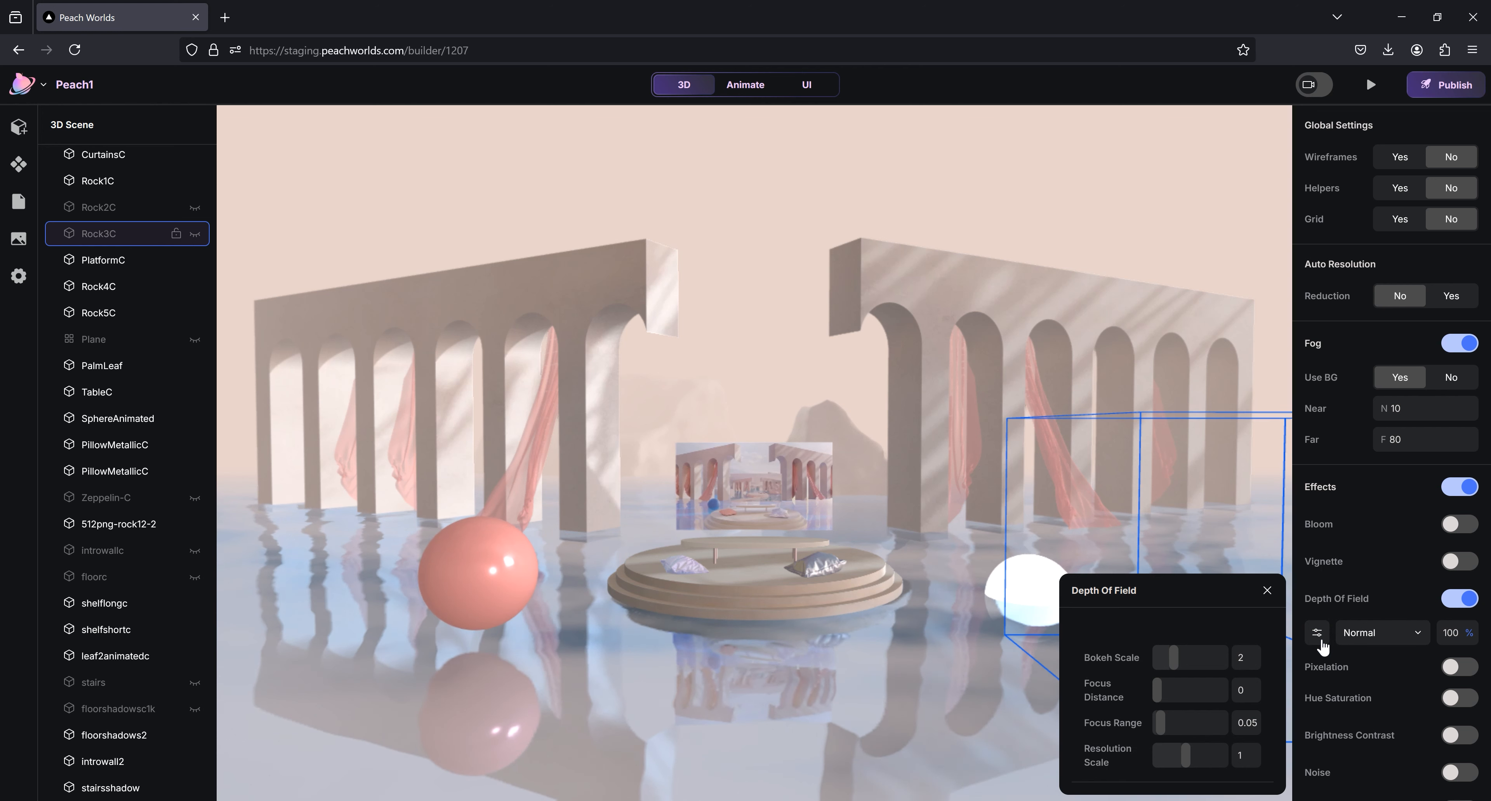
{"action": "left_click_drag", "start_coordinate": [1159, 688], "coordinate": [1153, 693]}
Move the pink sphere closer to the camera, to about X -1.96 and Z 14.47, and raise it above the water
{"action": "left_click", "coordinate": [479, 584]}
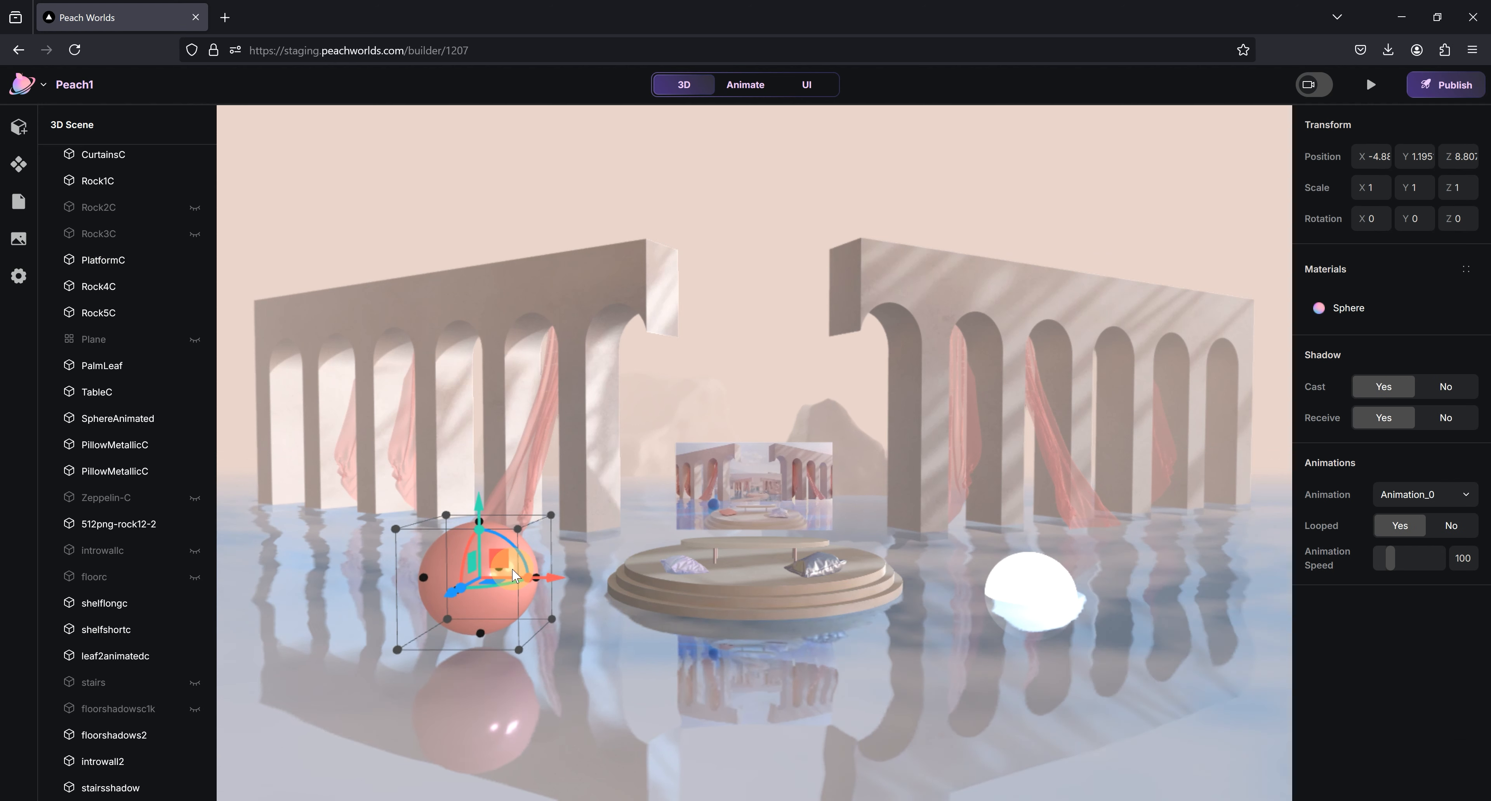
{"action": "left_click_drag", "start_coordinate": [451, 594], "coordinate": [641, 688]}
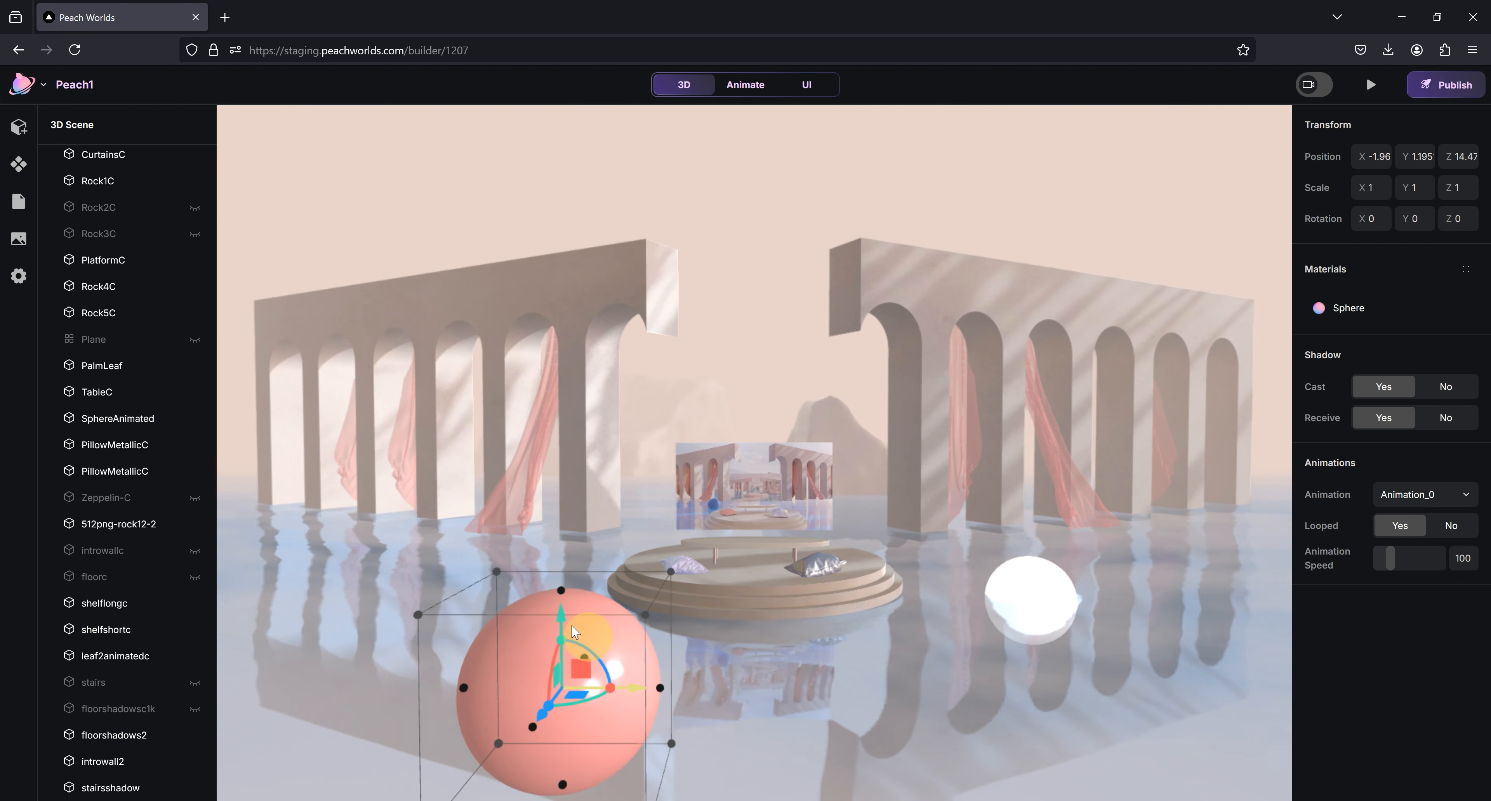
{"action": "left_click_drag", "start_coordinate": [566, 624], "coordinate": [602, 382]}
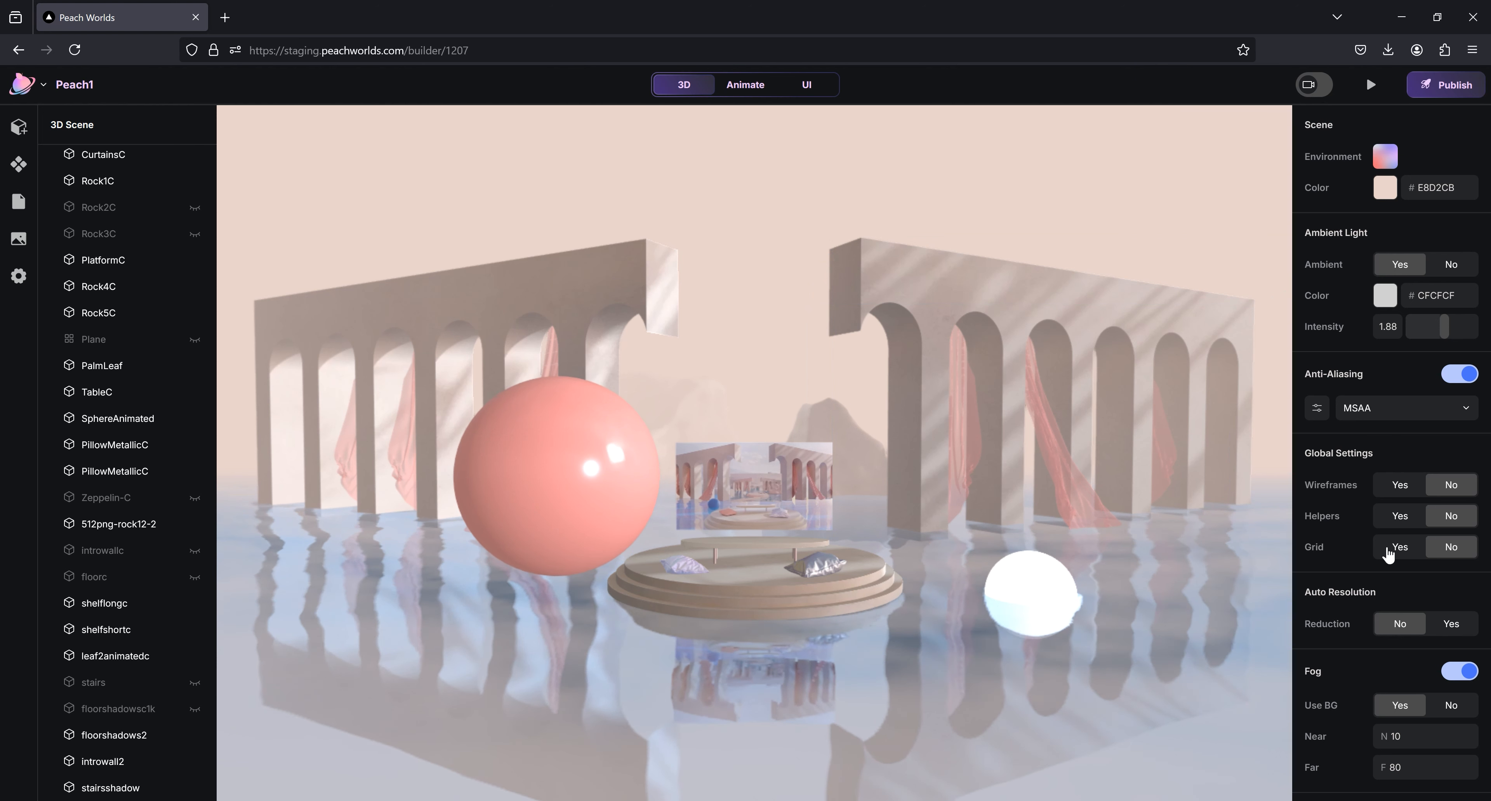
Test the Depth Of Field focus distance against the moved sphere, return it to 0 and close the effect's settings
{"action": "scroll", "coordinate": [1363, 688], "scroll_direction": "down", "scroll_amount": 4}
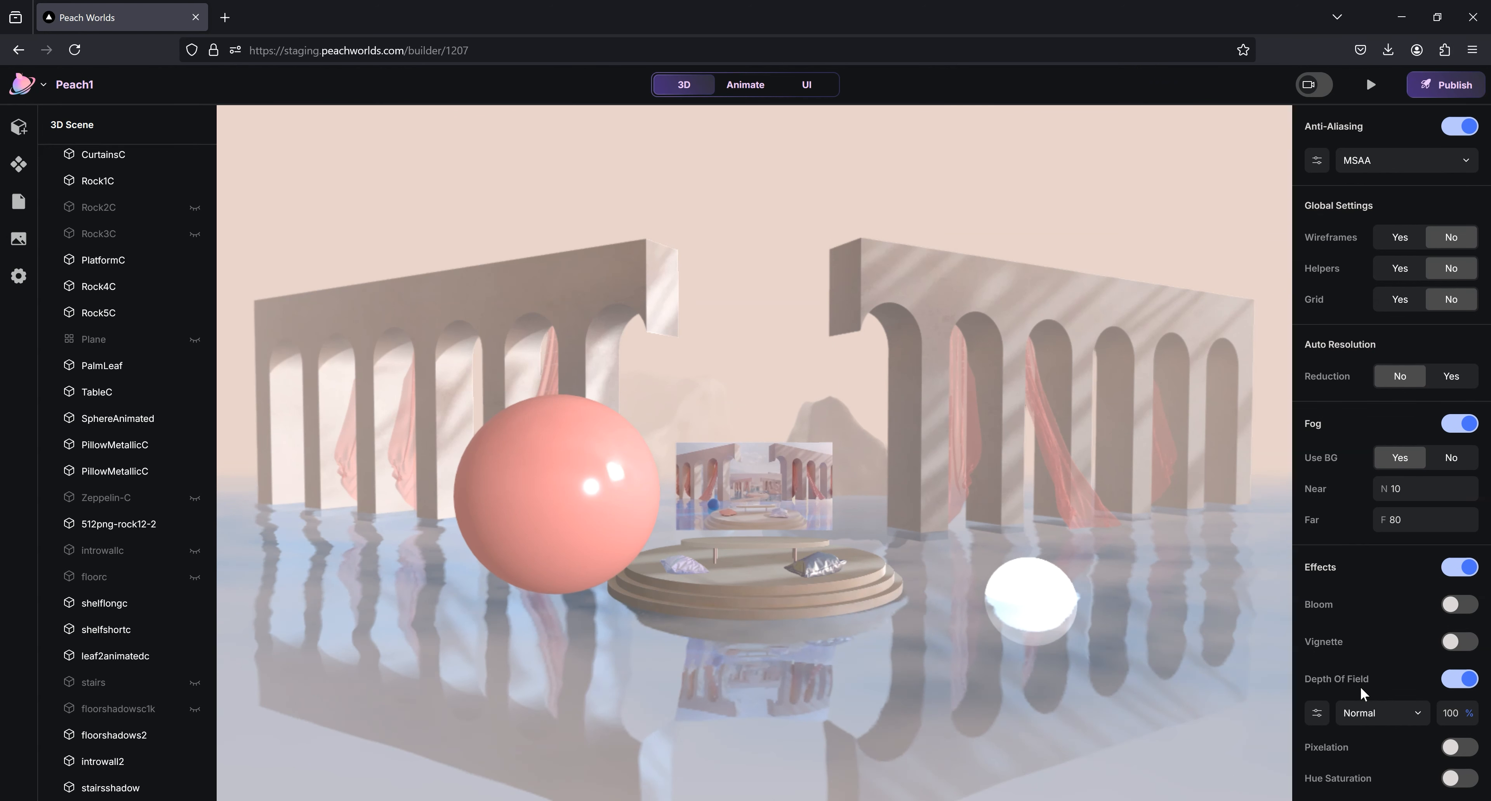
{"action": "left_click", "coordinate": [1318, 714]}
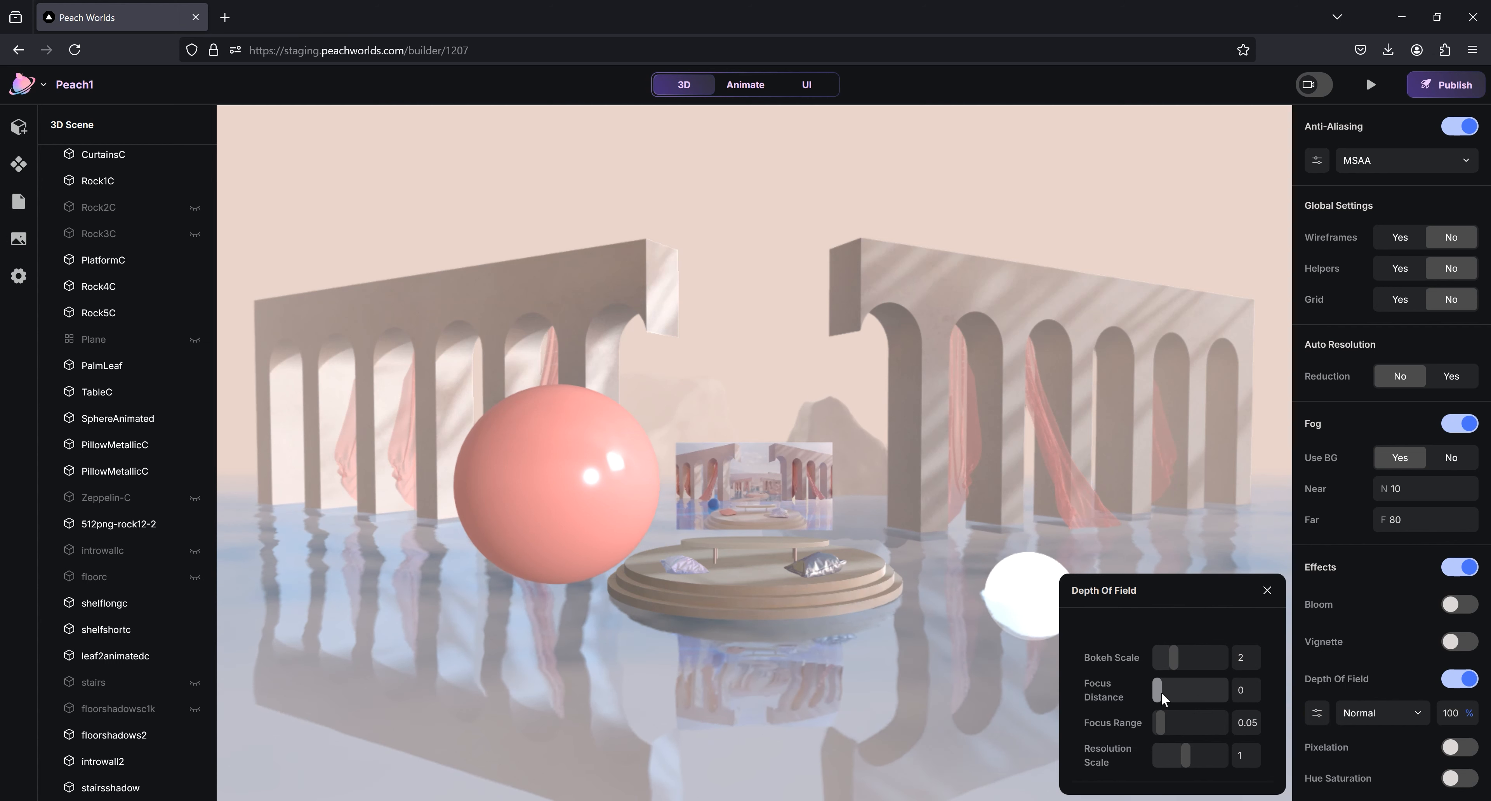
{"action": "left_click_drag", "start_coordinate": [1161, 692], "coordinate": [1157, 693]}
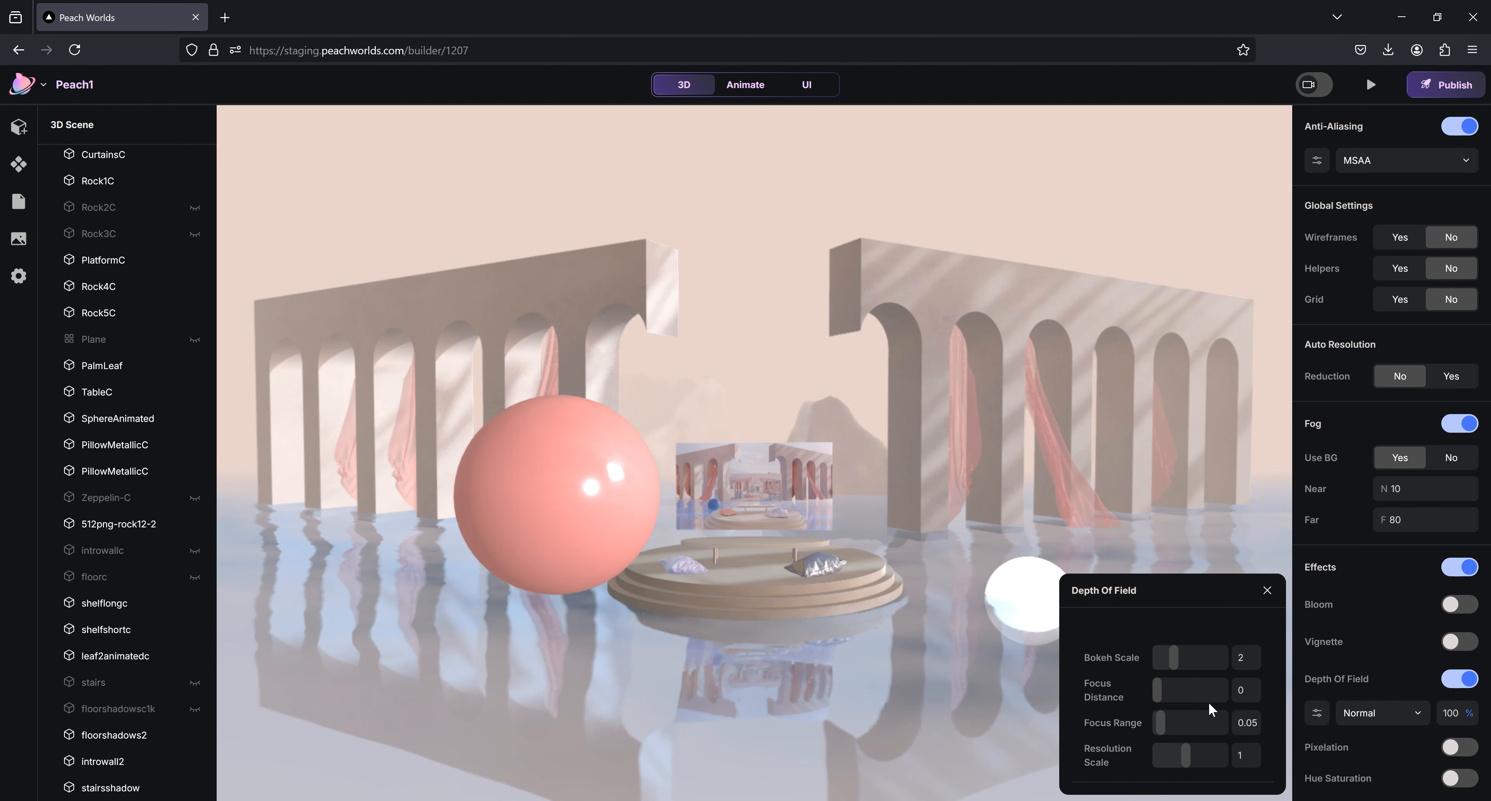
{"action": "left_click", "coordinate": [1267, 592]}
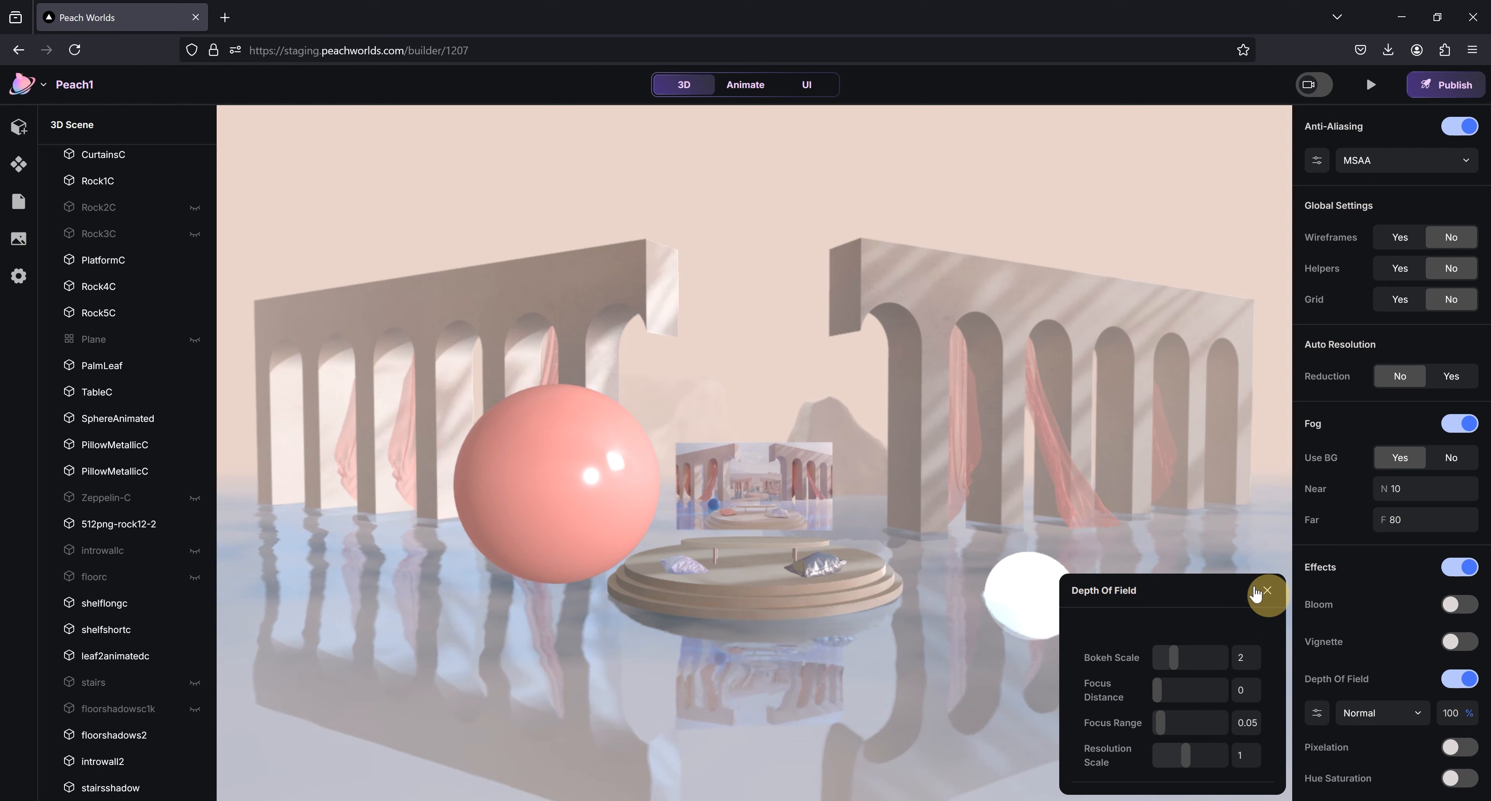
Close the Depth Of Field settings and switch the effect off
{"action": "left_click", "coordinate": [1267, 592]}
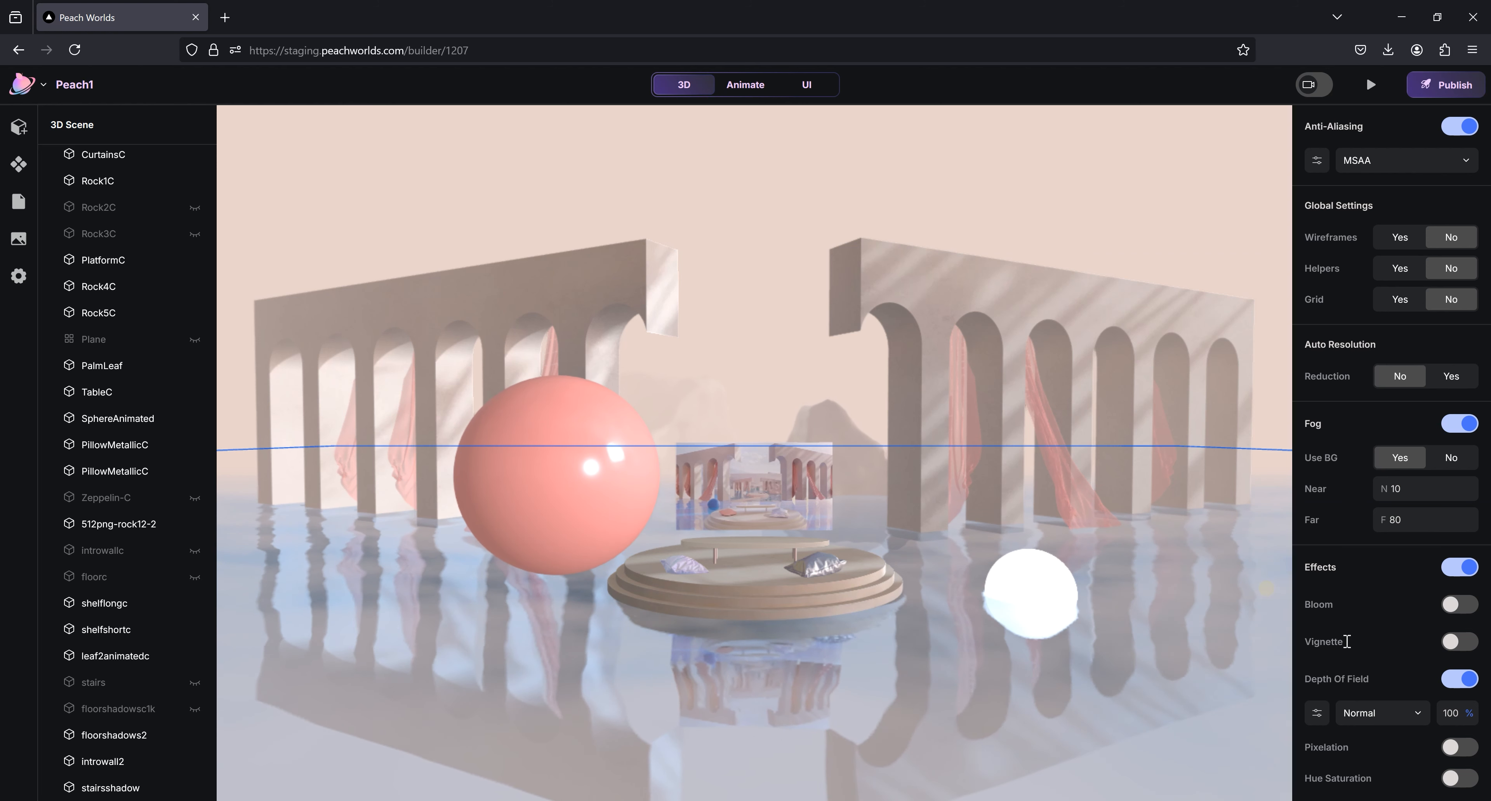
{"action": "left_click", "coordinate": [1454, 679]}
Try out the Pixelation effect on the scene and switch it off again
{"action": "scroll", "coordinate": [1411, 623], "scroll_direction": "down", "scroll_amount": 1}
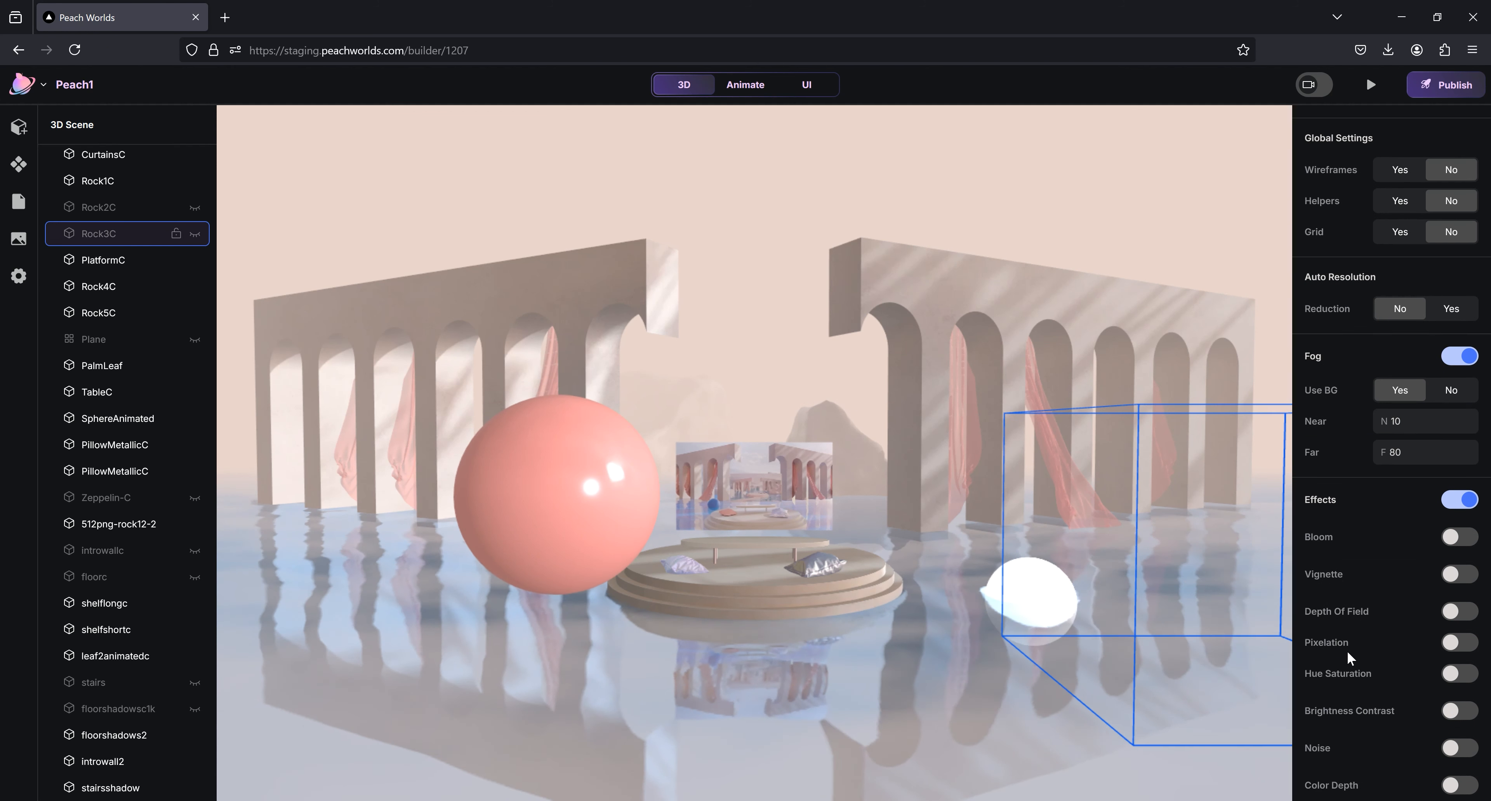
{"action": "left_click", "coordinate": [1463, 643]}
{"action": "left_click", "coordinate": [1366, 688]}
{"action": "mouse_move", "coordinate": [1365, 688]}
{"action": "left_mouse_down"}
{"action": "mouse_move", "coordinate": [1387, 688]}
{"action": "mouse_move", "coordinate": [1354, 693]}
{"action": "left_mouse_up"}
{"action": "left_click", "coordinate": [1455, 644]}
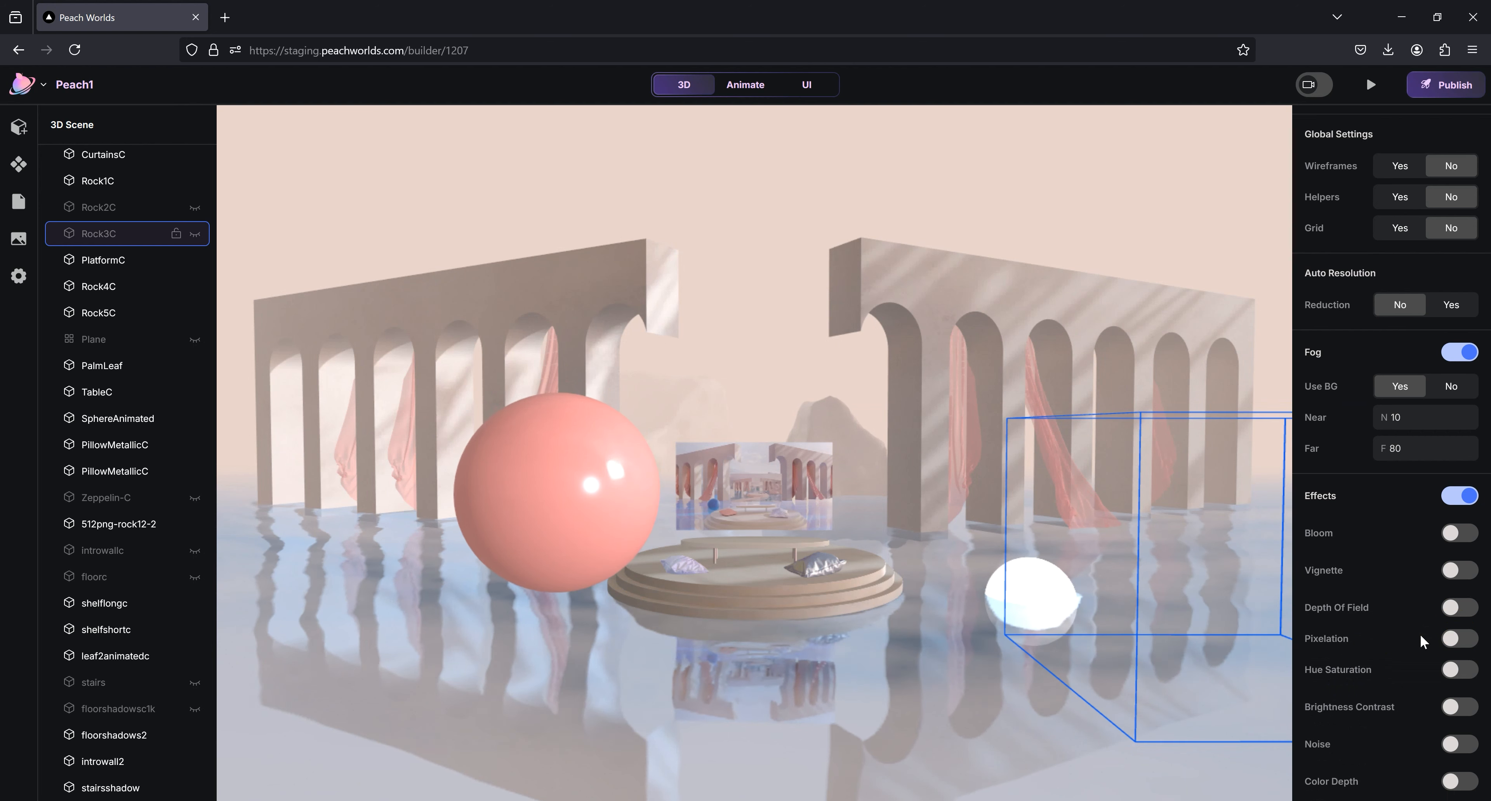
Try the Hue Saturation effect with hue 0 and saturation 0.34, and switch it off again
{"action": "scroll", "coordinate": [1420, 636], "scroll_direction": "down", "scroll_amount": 1}
{"action": "left_click", "coordinate": [1453, 662]}
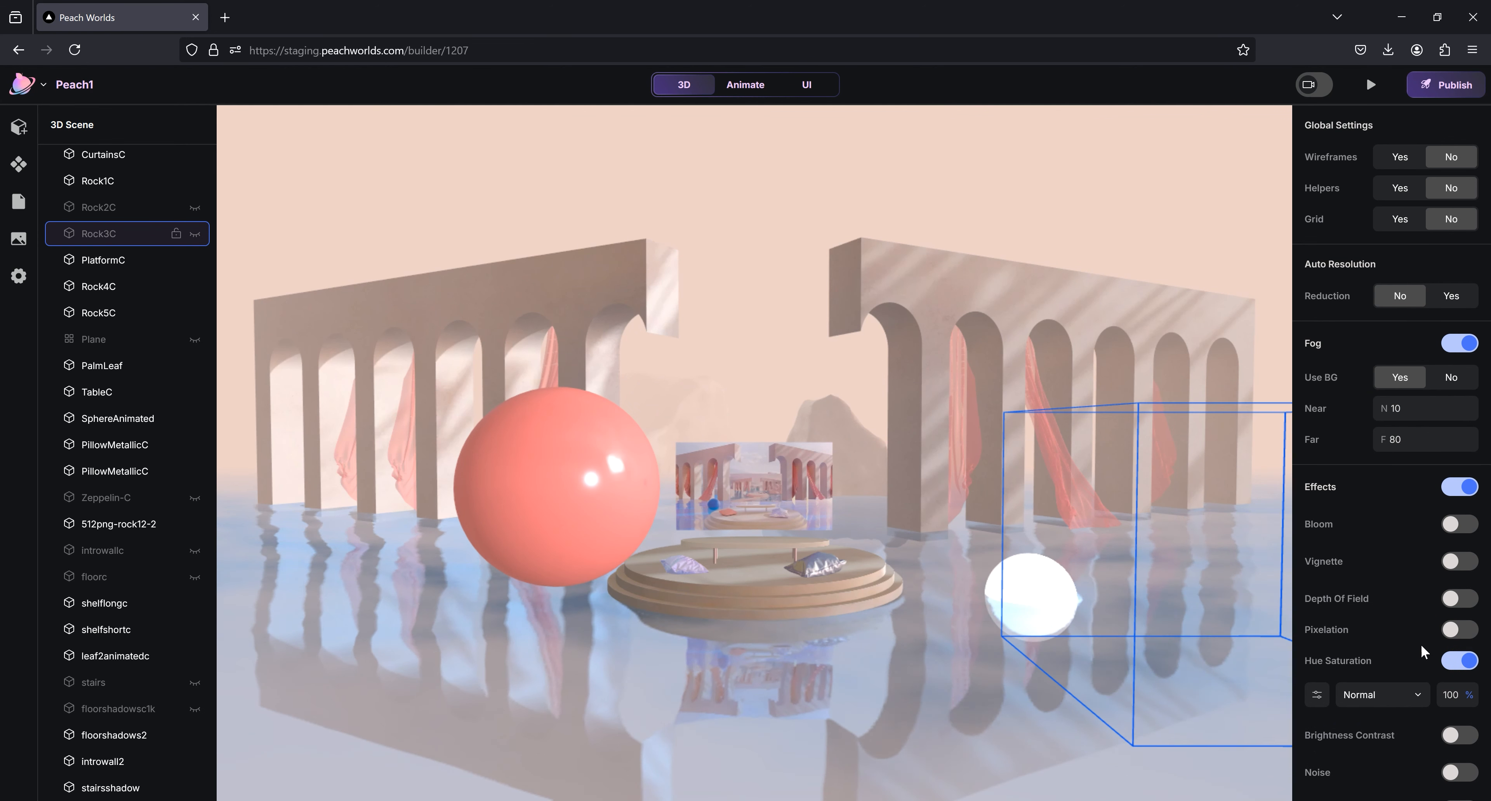
{"action": "scroll", "coordinate": [1387, 613], "scroll_direction": "down", "scroll_amount": 2}
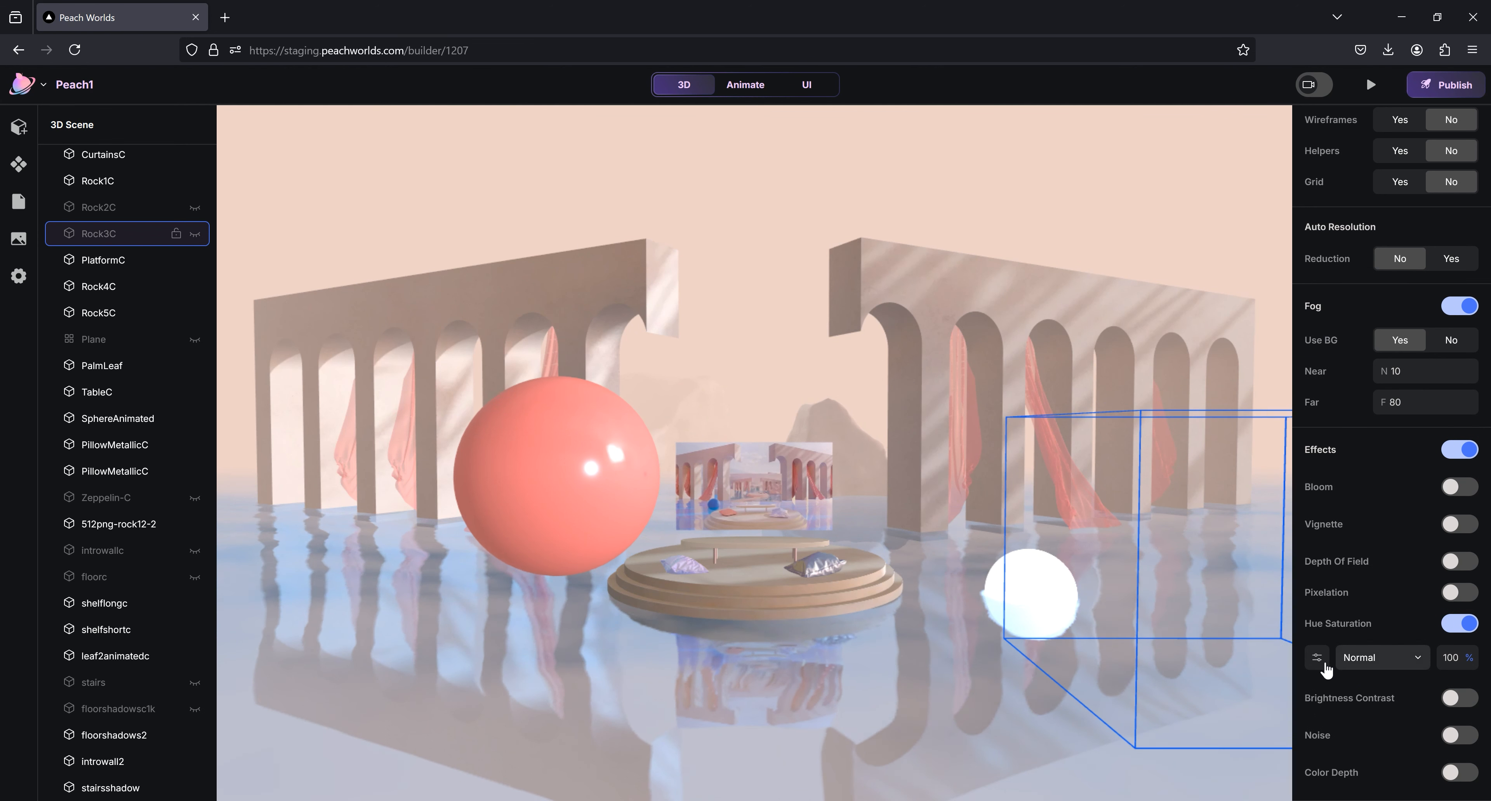
{"action": "left_click", "coordinate": [1316, 657]}
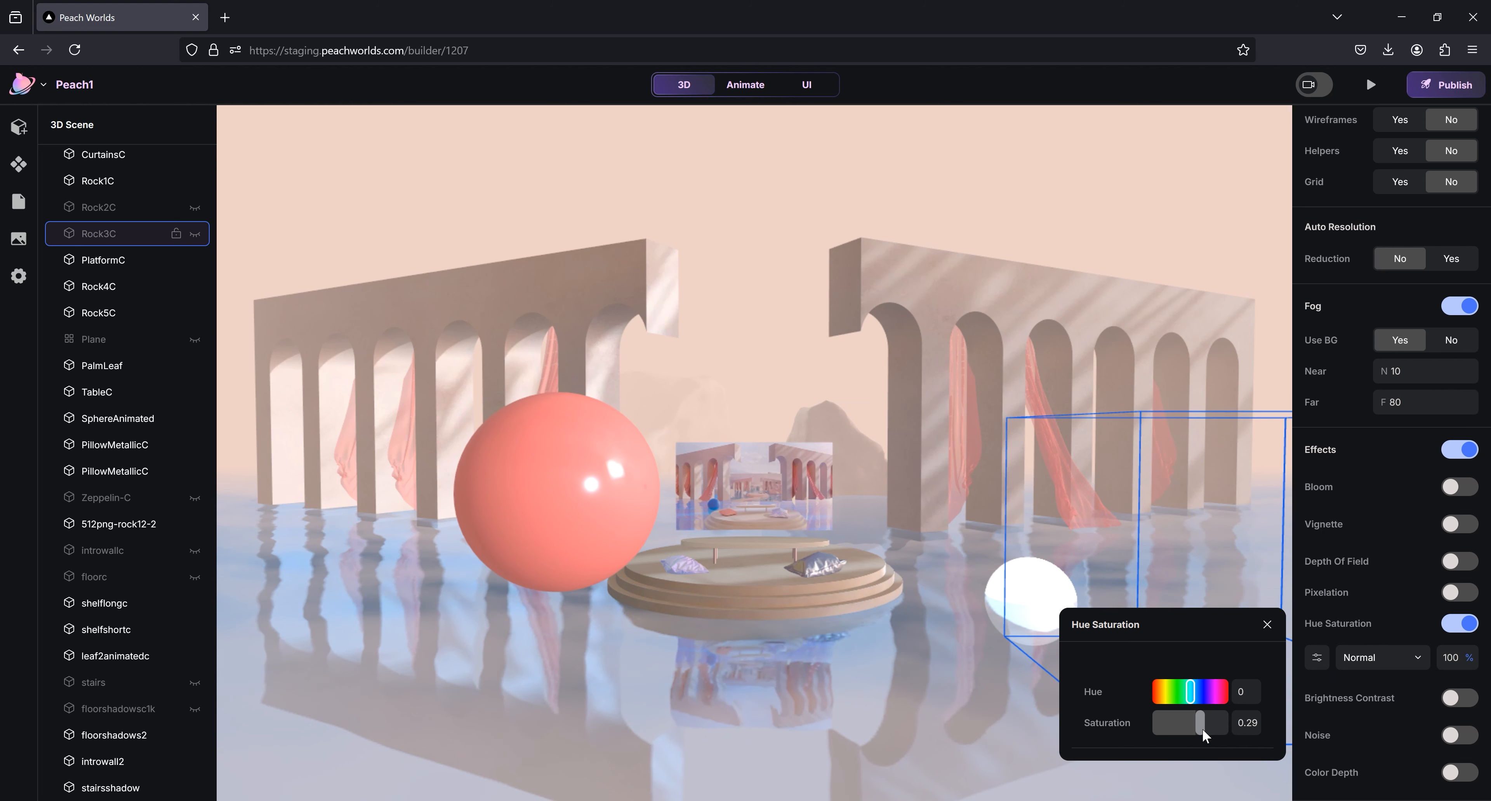
{"action": "left_click_drag", "start_coordinate": [1202, 729], "coordinate": [1239, 696]}
{"action": "type", "text": "0"}
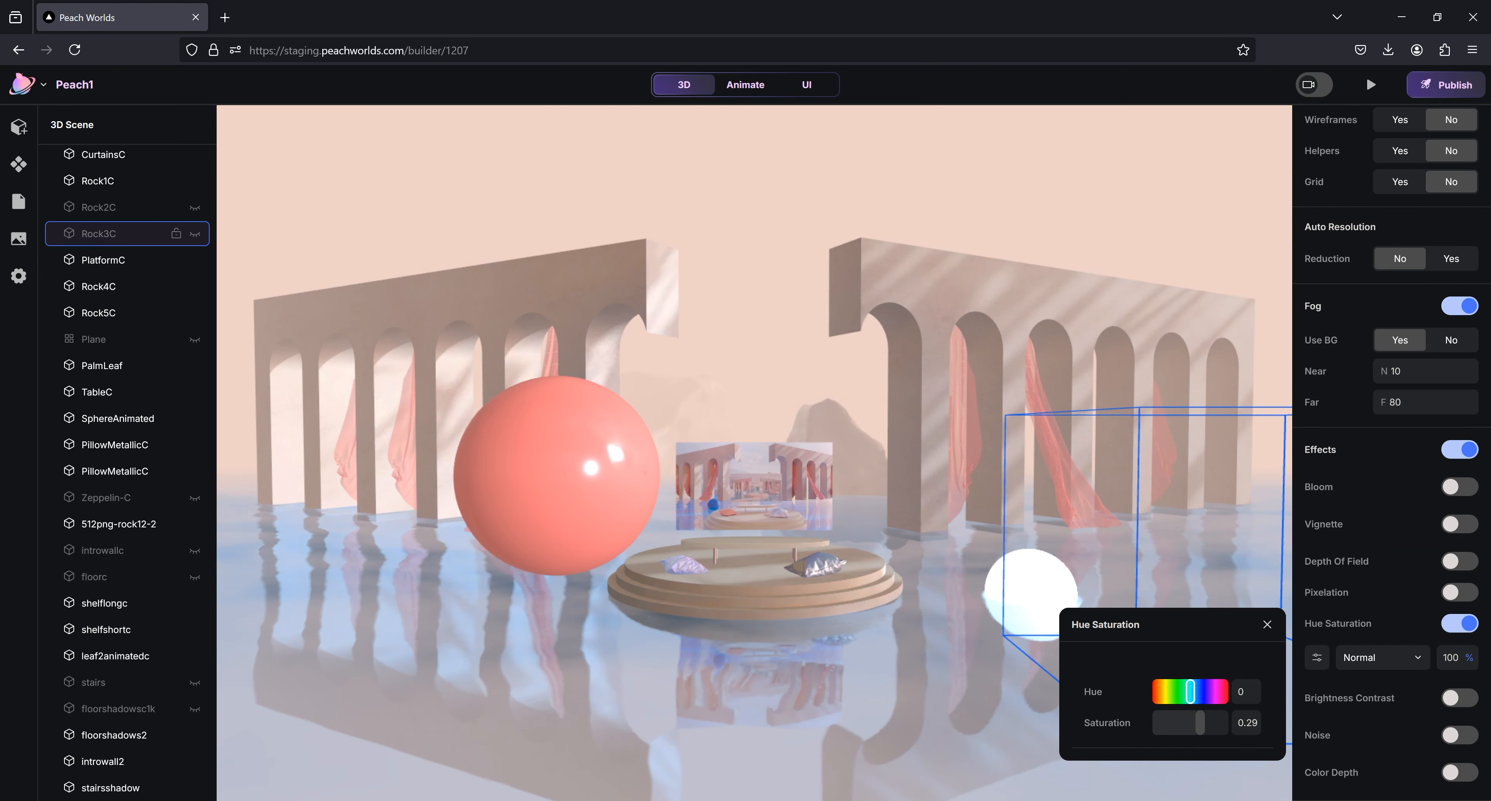
{"action": "left_click_drag", "start_coordinate": [1202, 717], "coordinate": [1198, 717]}
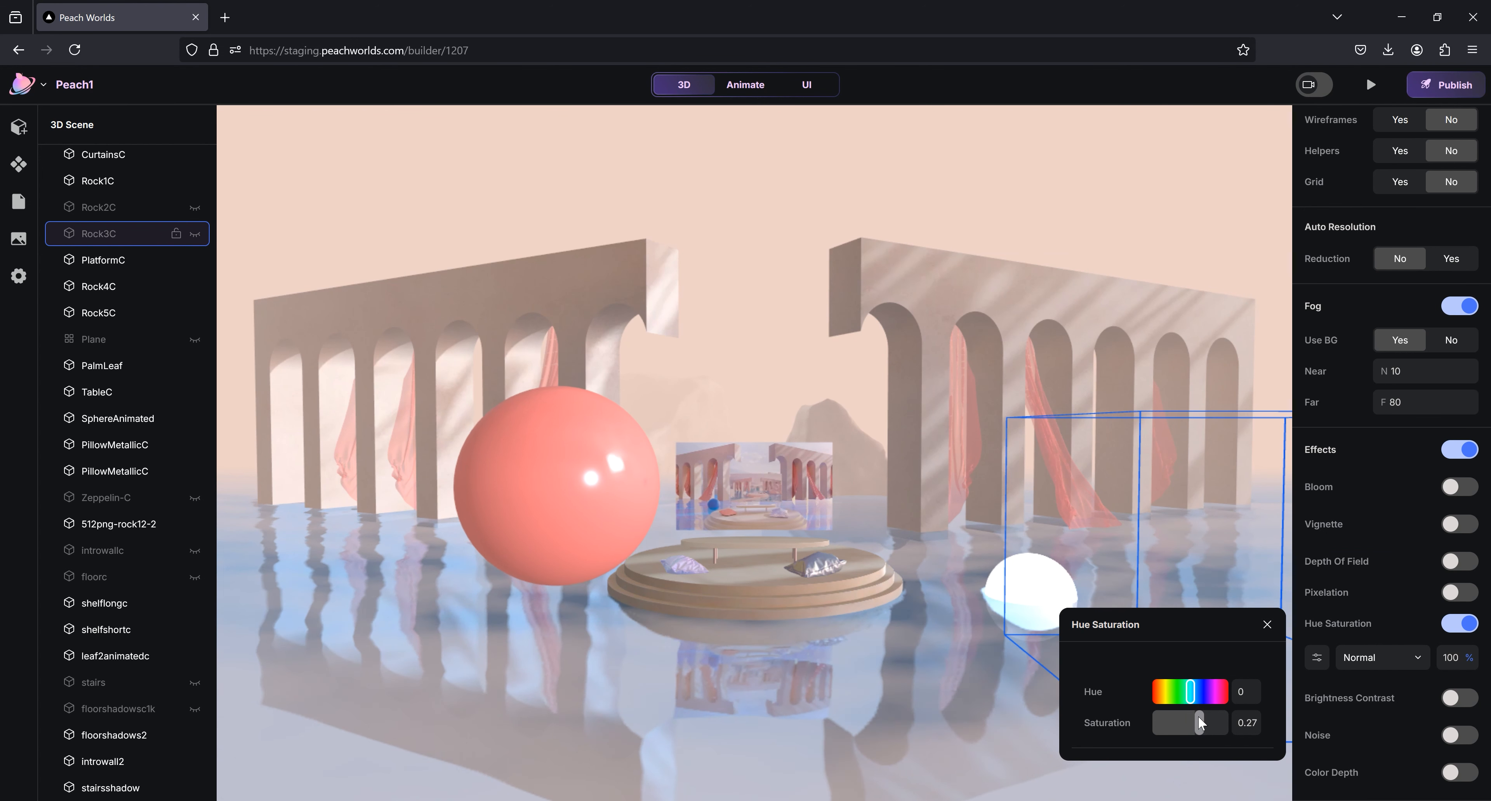
{"action": "left_click", "coordinate": [1199, 717]}
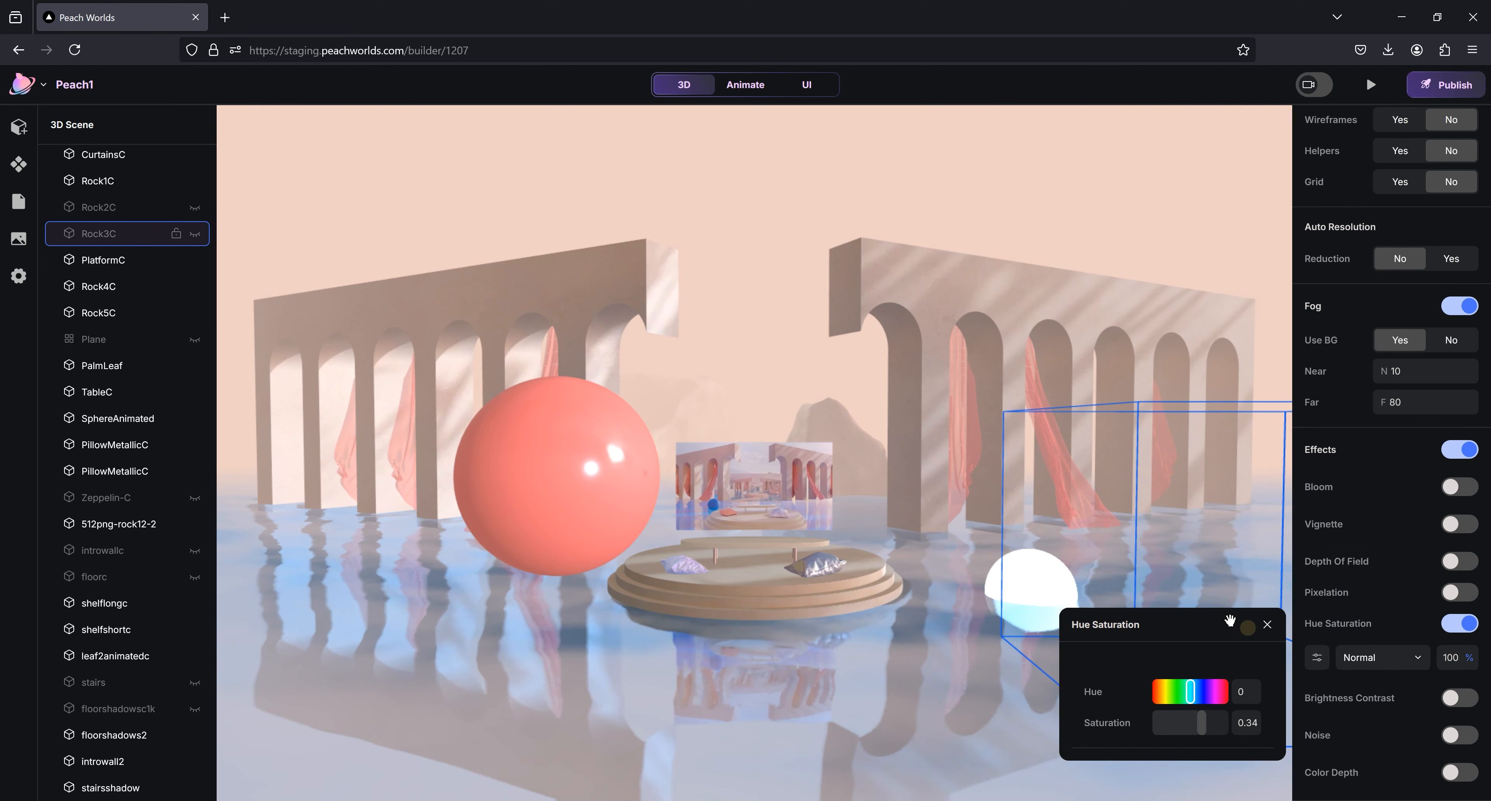
{"action": "left_click", "coordinate": [1267, 624]}
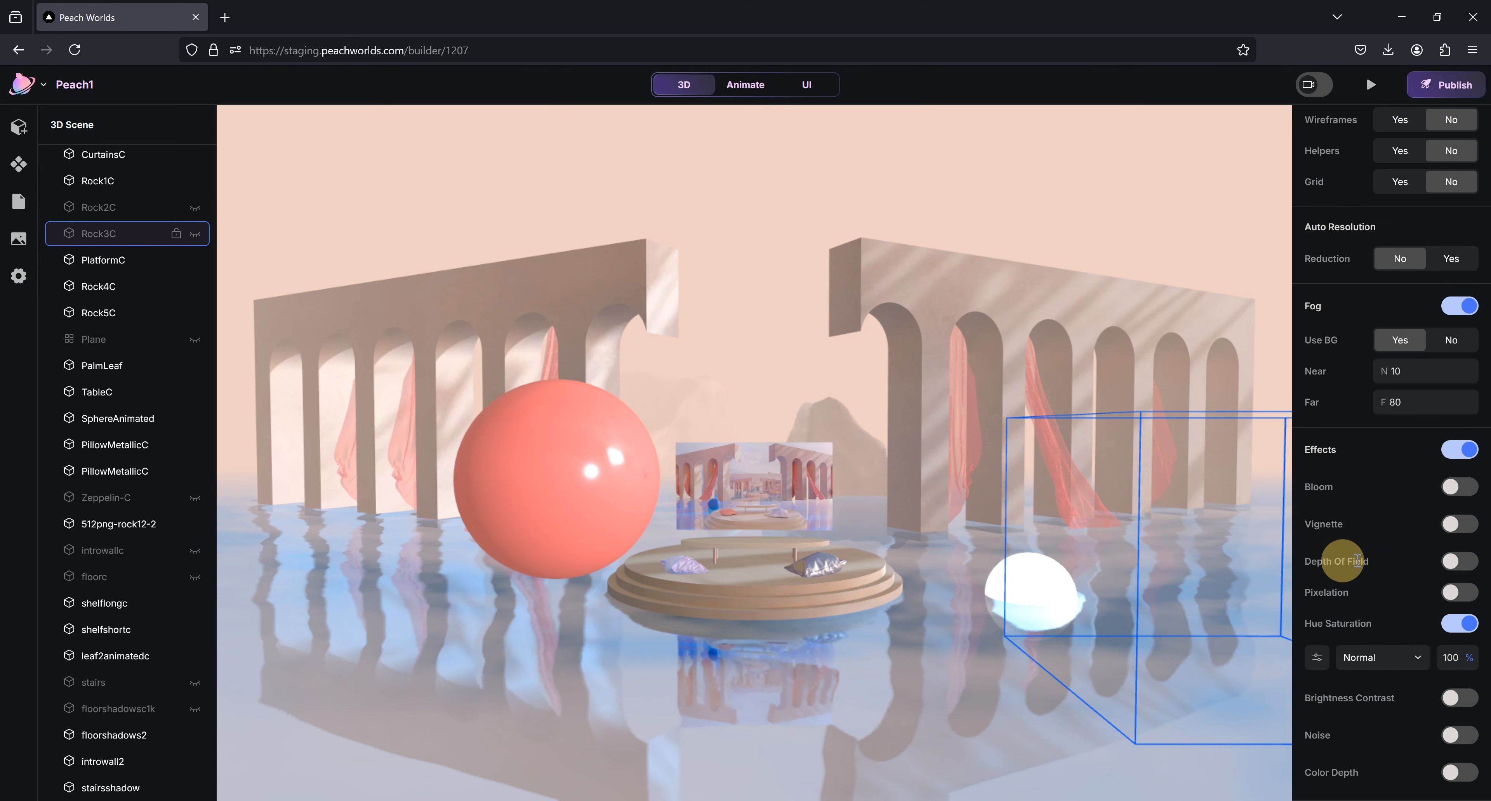
{"action": "left_click", "coordinate": [1455, 623]}
Try the Brightness Contrast effect with brightness 0.19, and switch it off again
{"action": "left_click", "coordinate": [1453, 701]}
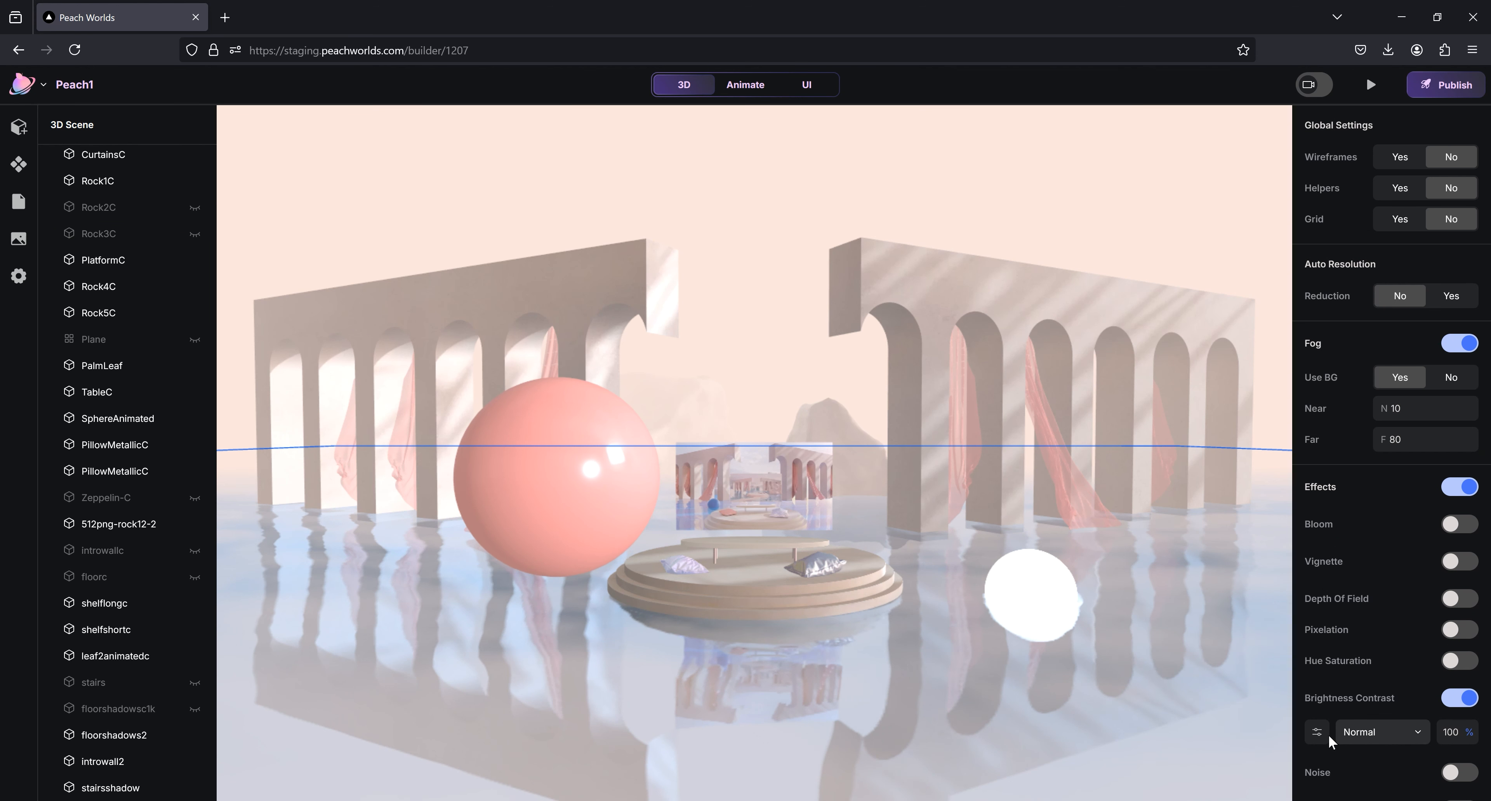
{"action": "left_click", "coordinate": [1318, 737]}
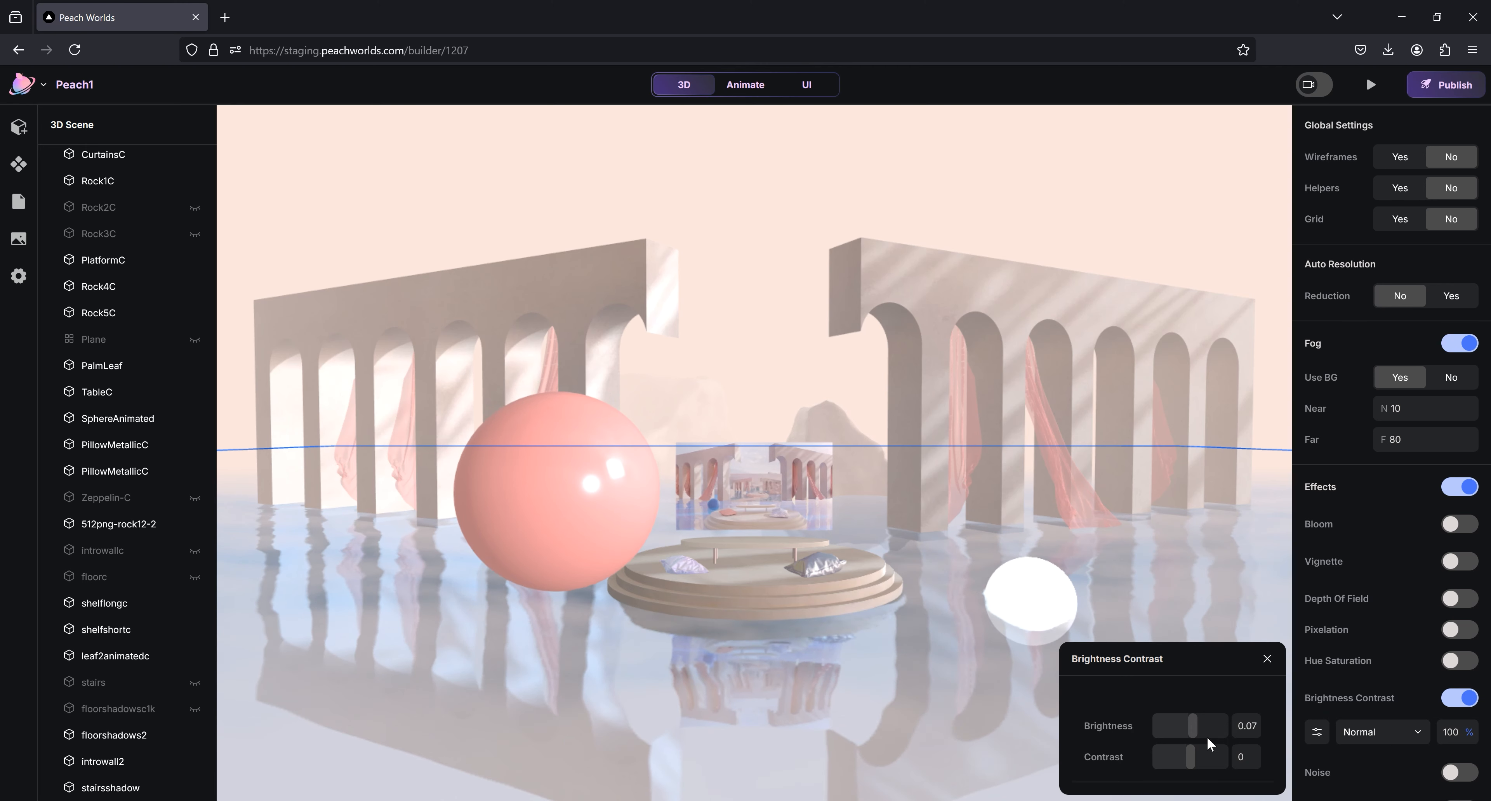
{"action": "left_click_drag", "start_coordinate": [1199, 727], "coordinate": [1233, 736]}
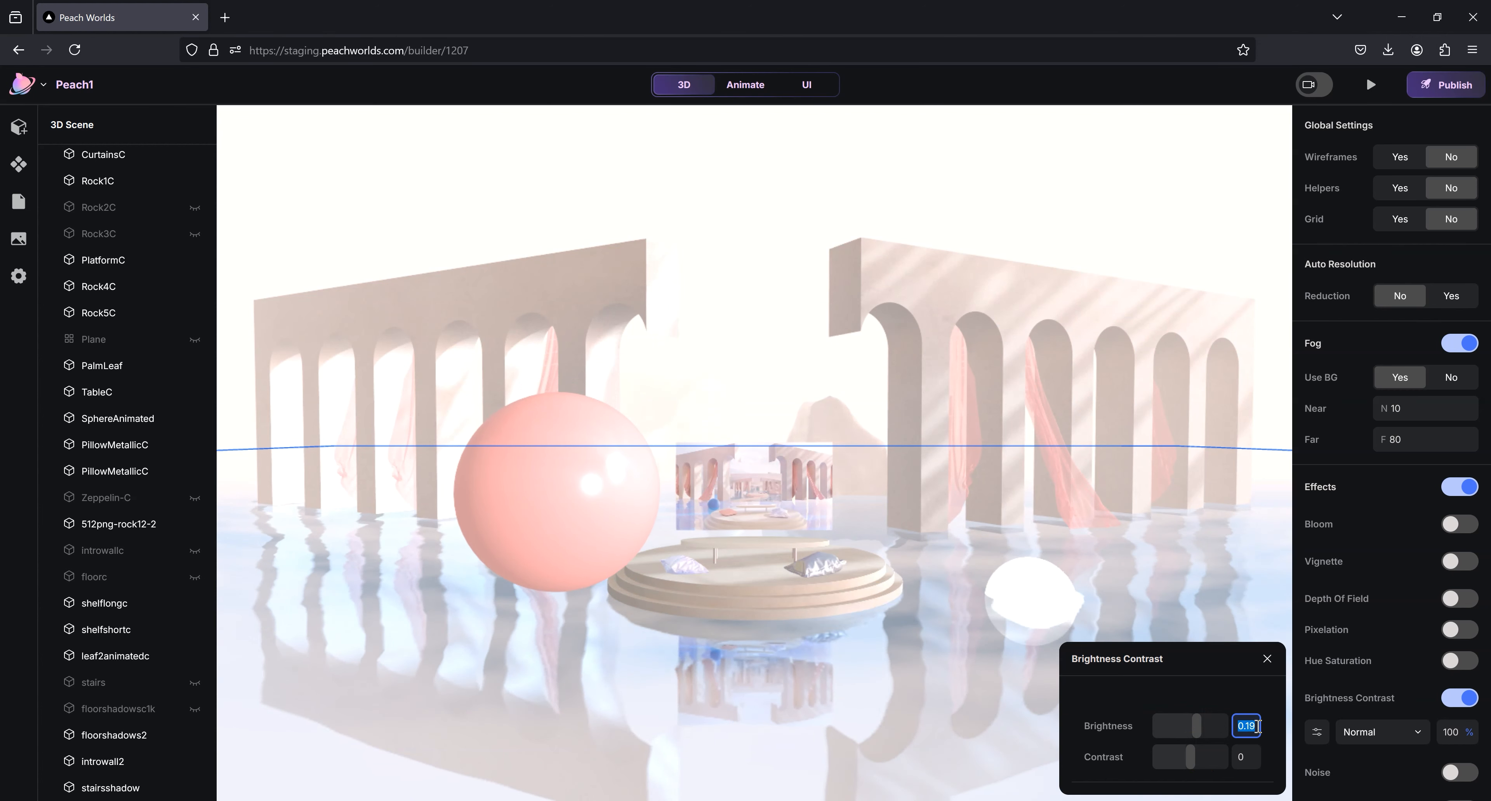
{"action": "left_click", "coordinate": [1267, 660]}
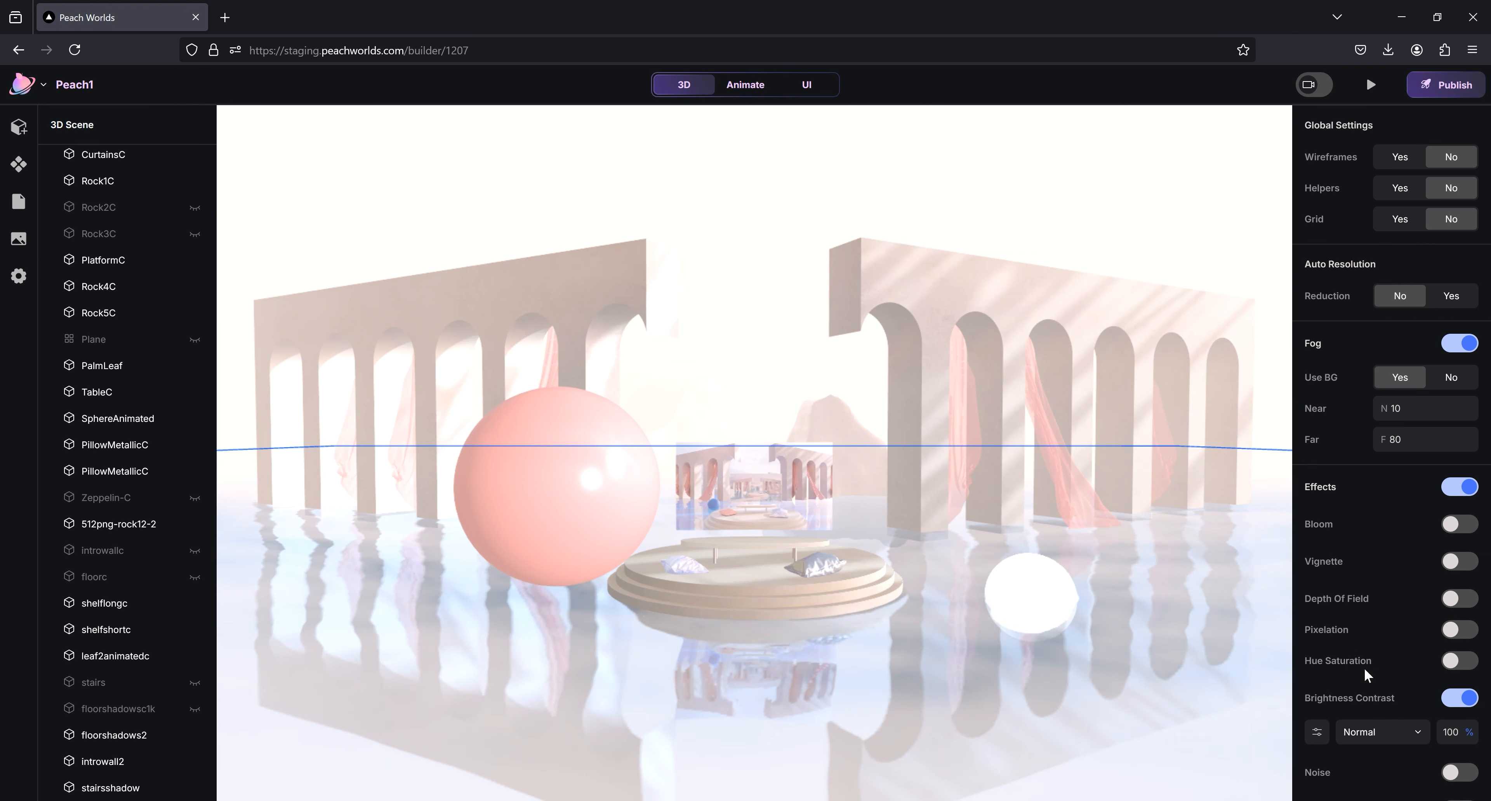
{"action": "left_click", "coordinate": [1453, 699]}
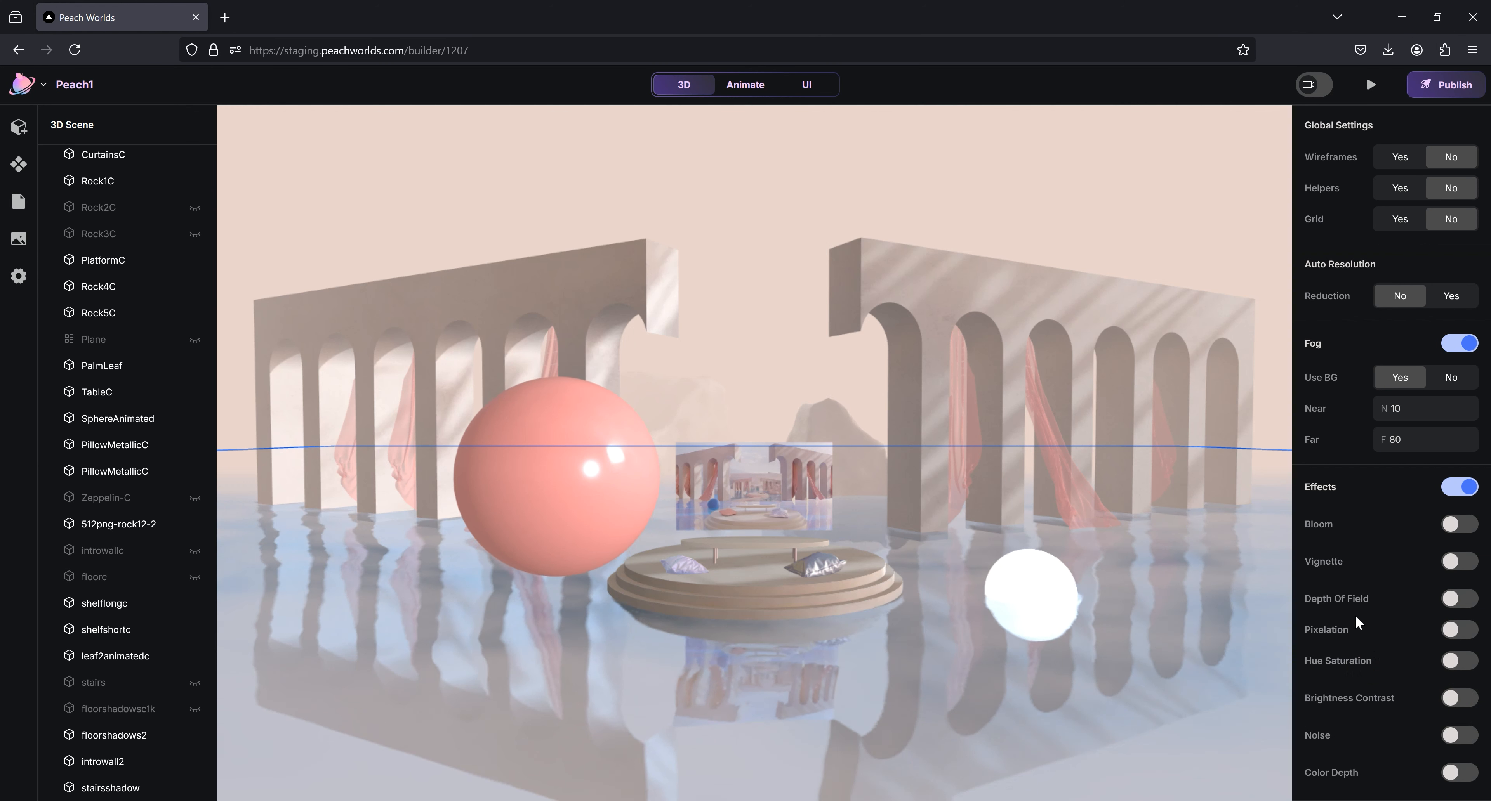
Try the Pin Light and Saturation blend modes on the Hue Saturation effect, and switch it off again
{"action": "left_click", "coordinate": [1458, 670]}
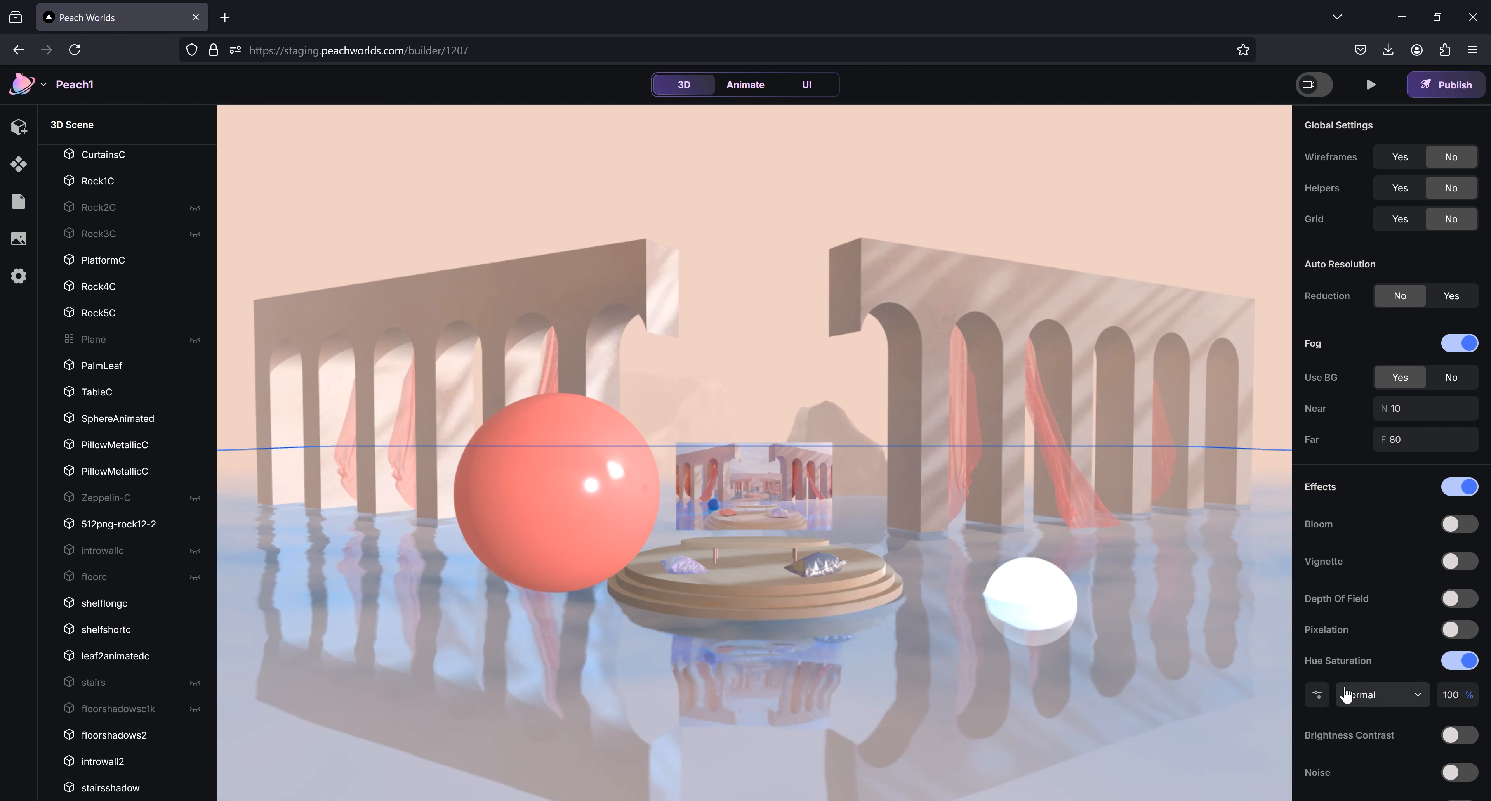
{"action": "left_click", "coordinate": [1423, 699]}
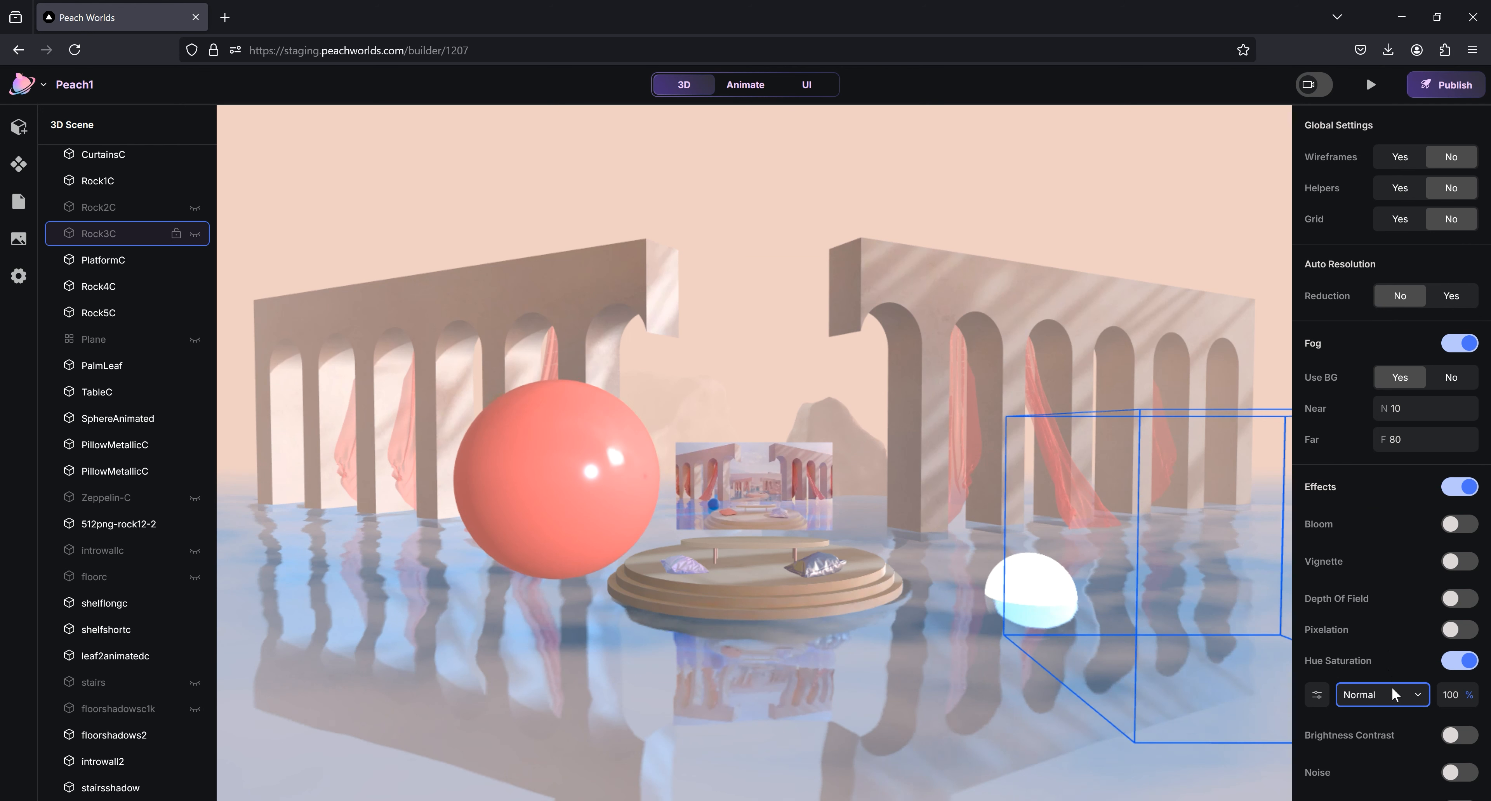
{"action": "left_click", "coordinate": [1392, 695]}
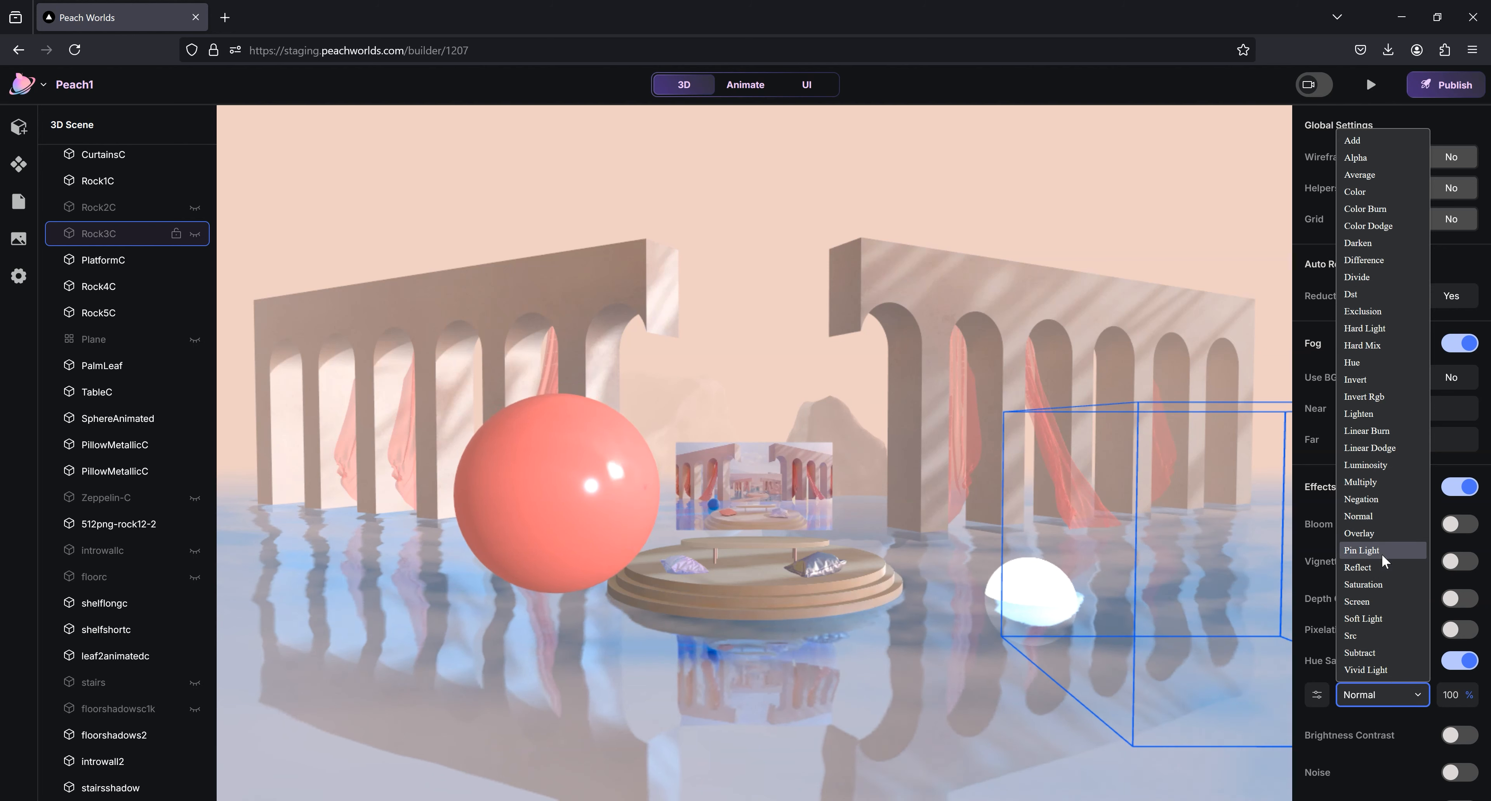
{"action": "left_click", "coordinate": [1382, 552]}
{"action": "left_click", "coordinate": [1380, 708]}
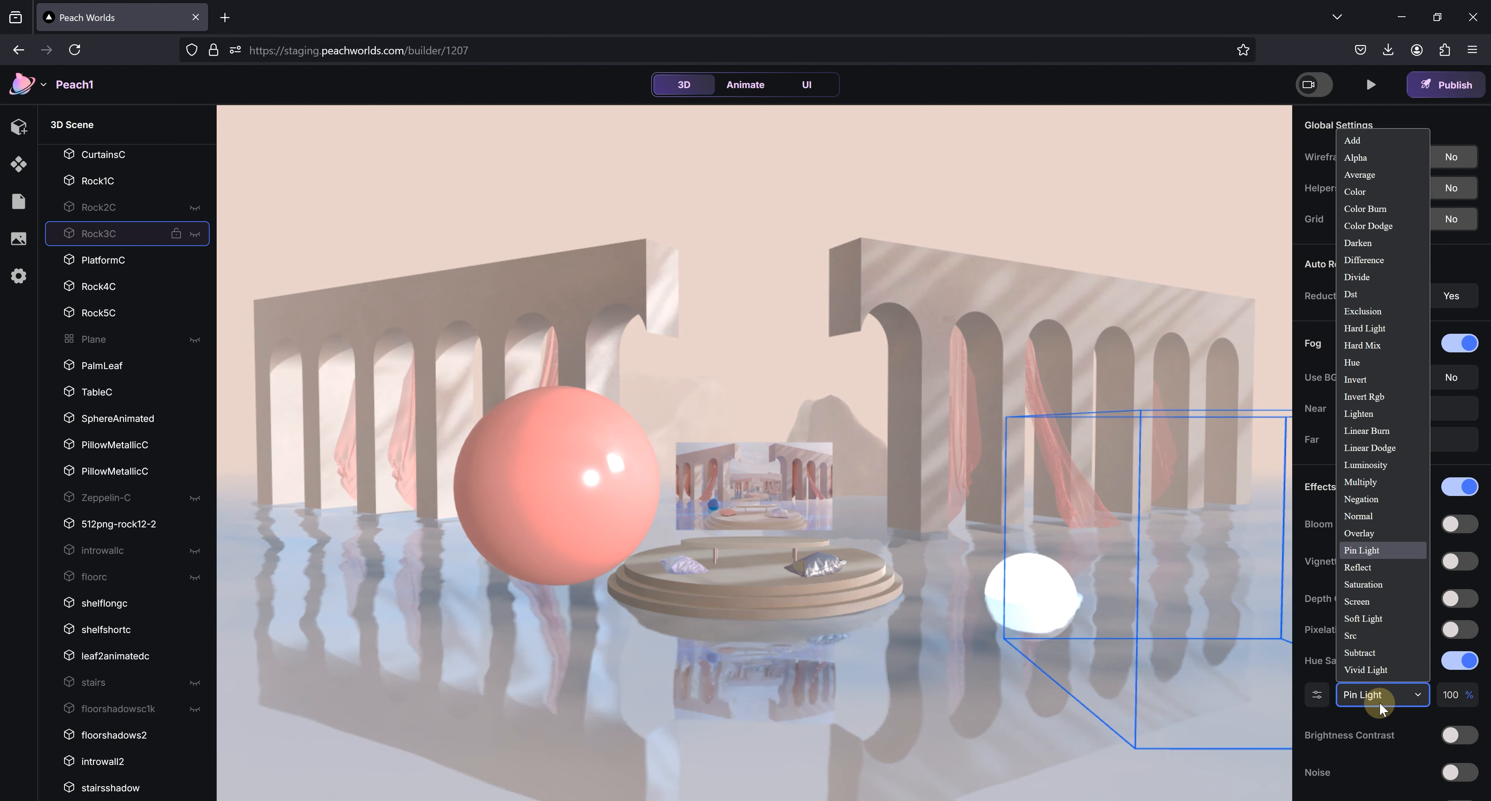
{"action": "left_click", "coordinate": [1380, 585]}
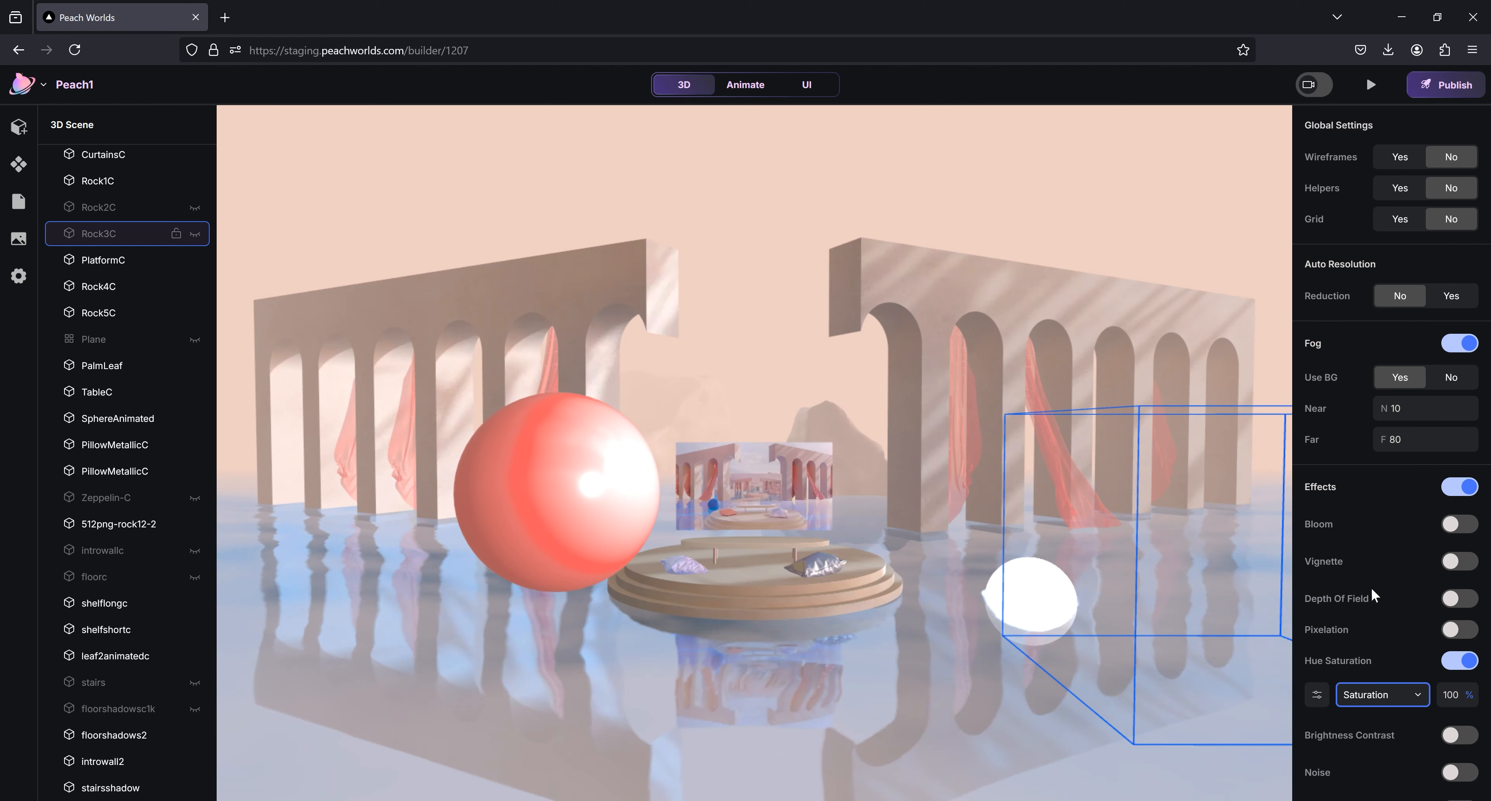
{"action": "left_click", "coordinate": [1378, 696]}
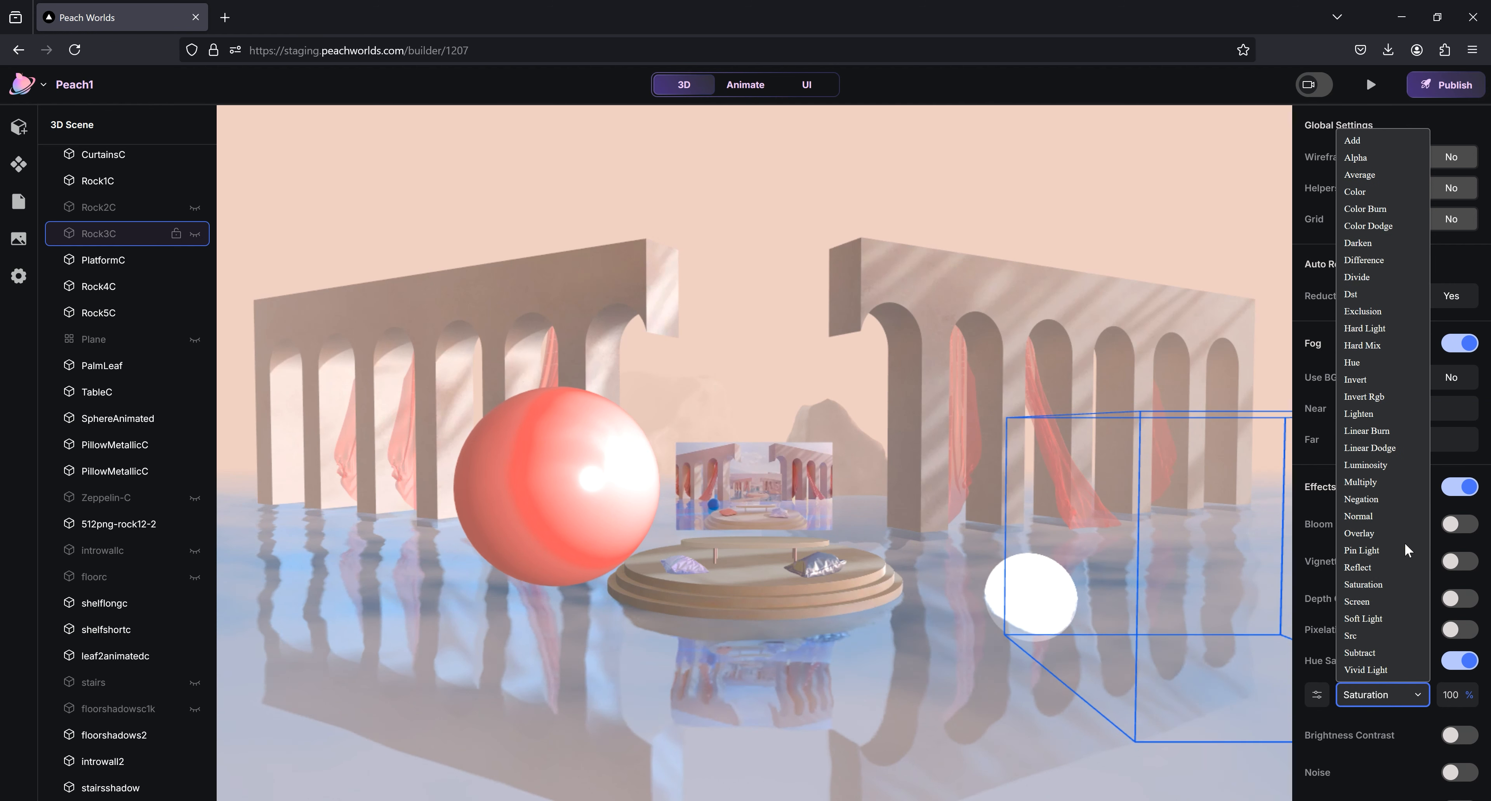
{"action": "left_click", "coordinate": [1462, 661]}
{"action": "left_click", "coordinate": [1462, 661]}
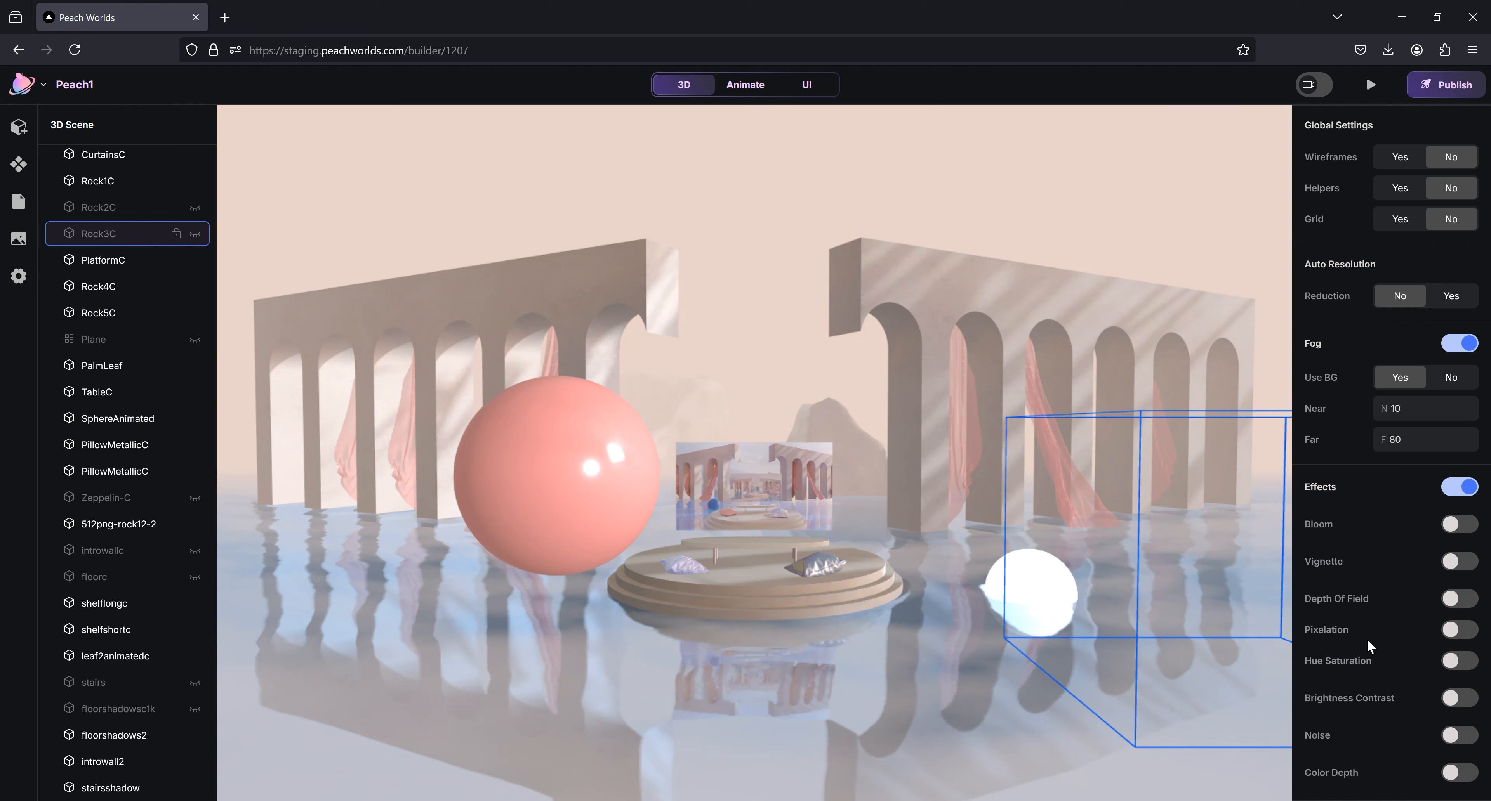
Enable the Noise effect and set its percentage to 30
{"action": "left_click", "coordinate": [1456, 736]}
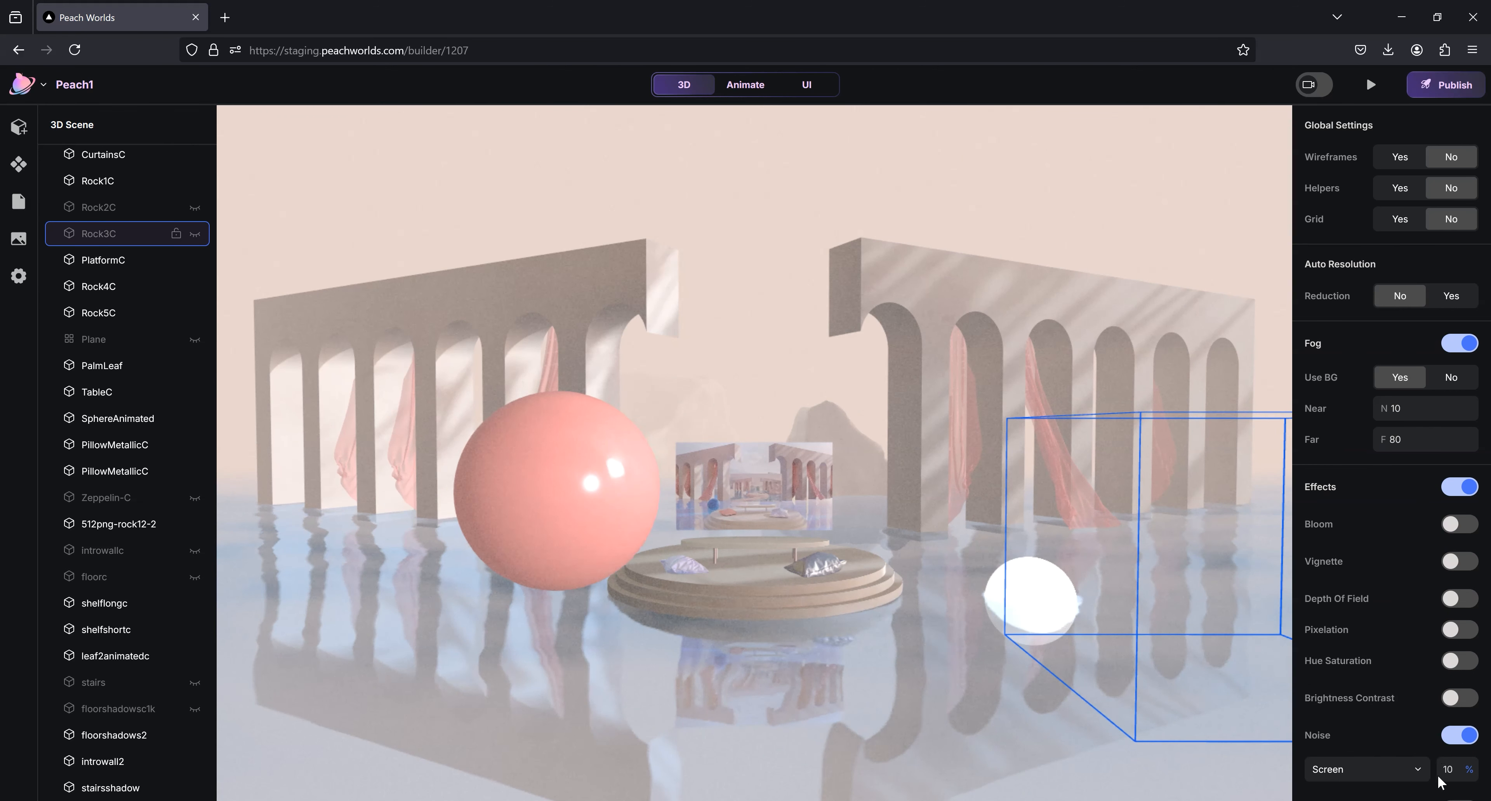
{"action": "left_click", "coordinate": [1448, 772]}
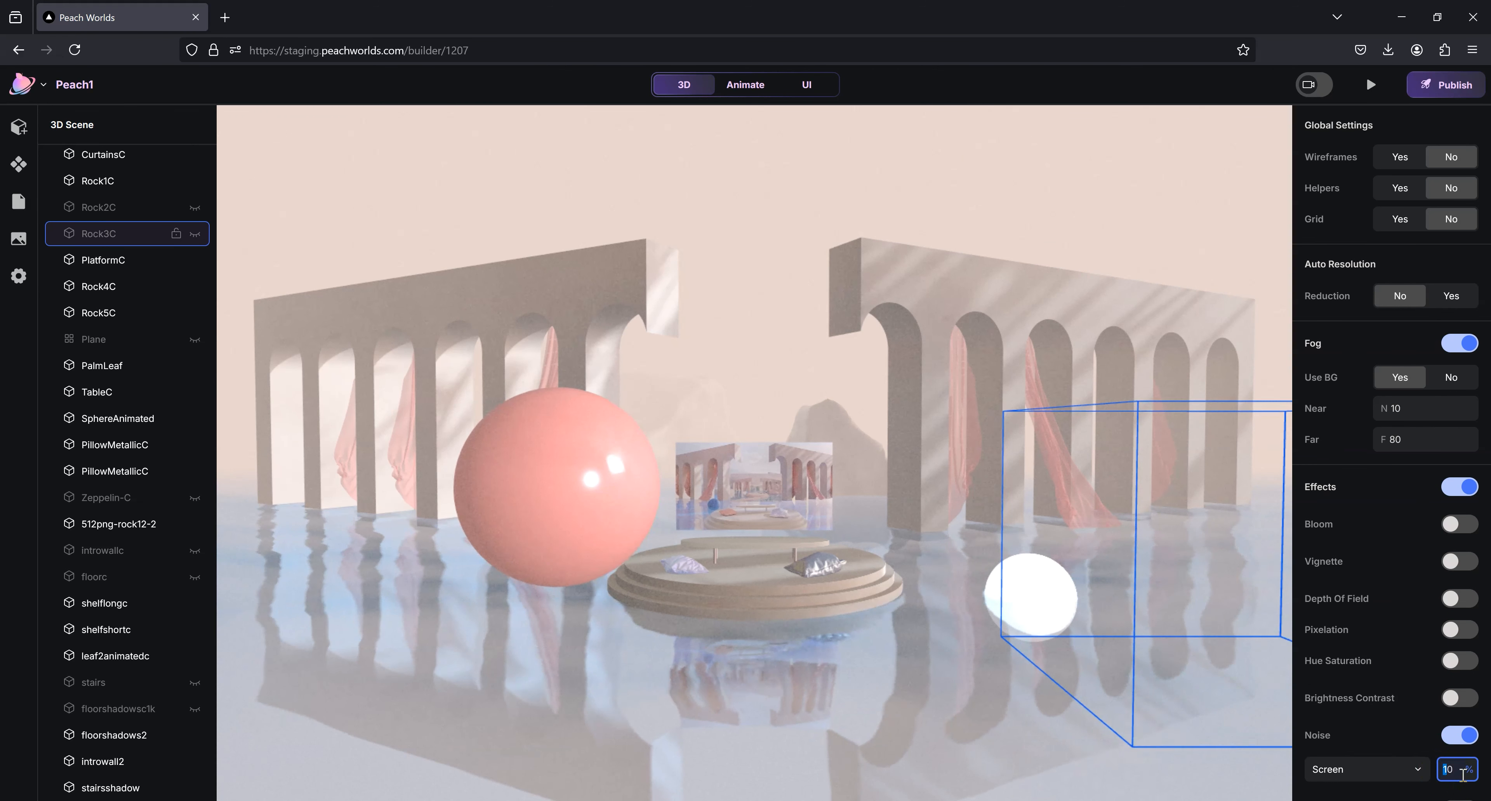
{"action": "type", "text": "30"}
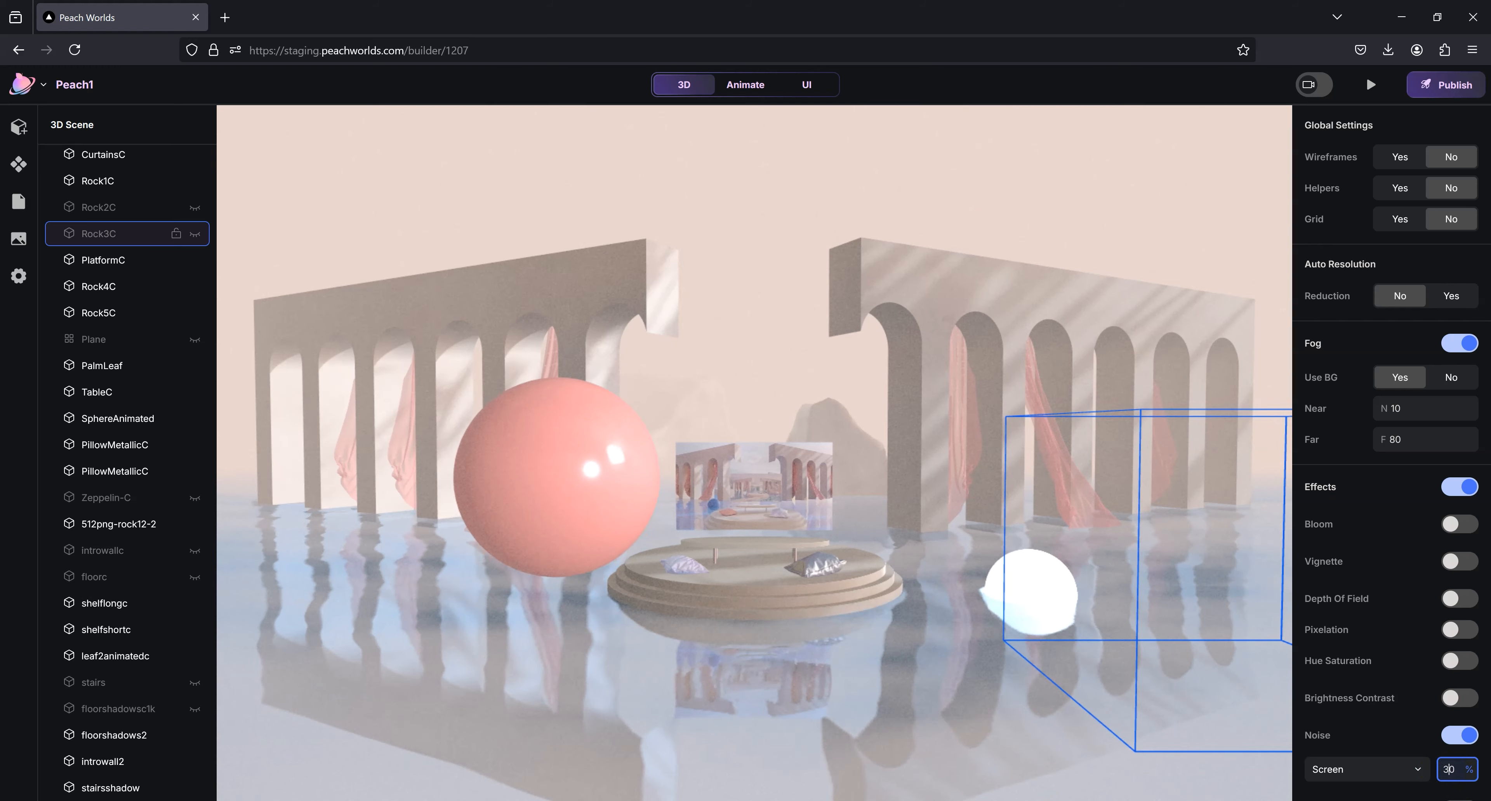
{"action": "key", "text": "Return"}
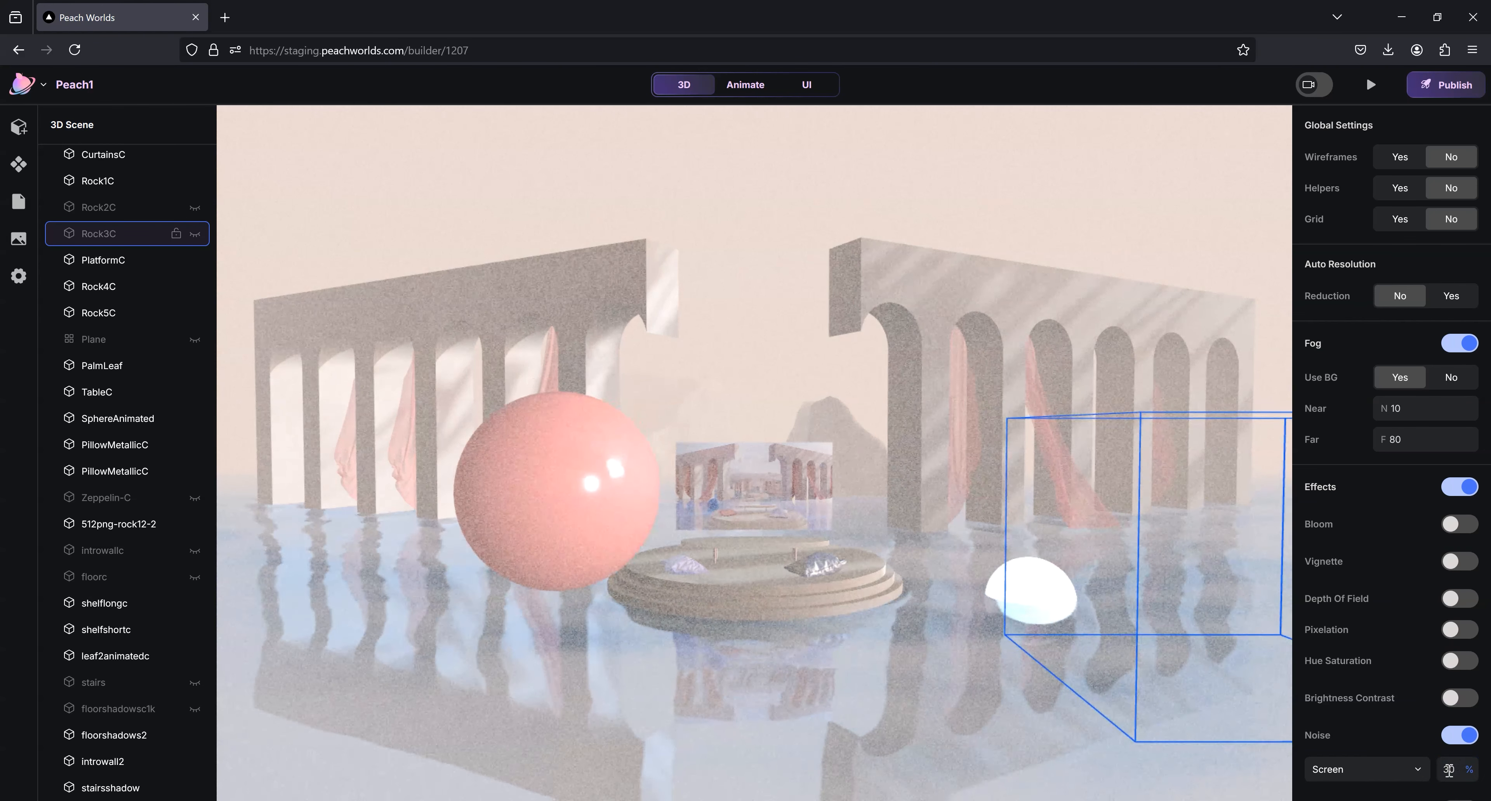
Try the Overlay blend mode on the Noise effect and switch the effect off
{"action": "left_click", "coordinate": [1453, 770]}
{"action": "left_click", "coordinate": [1400, 776]}
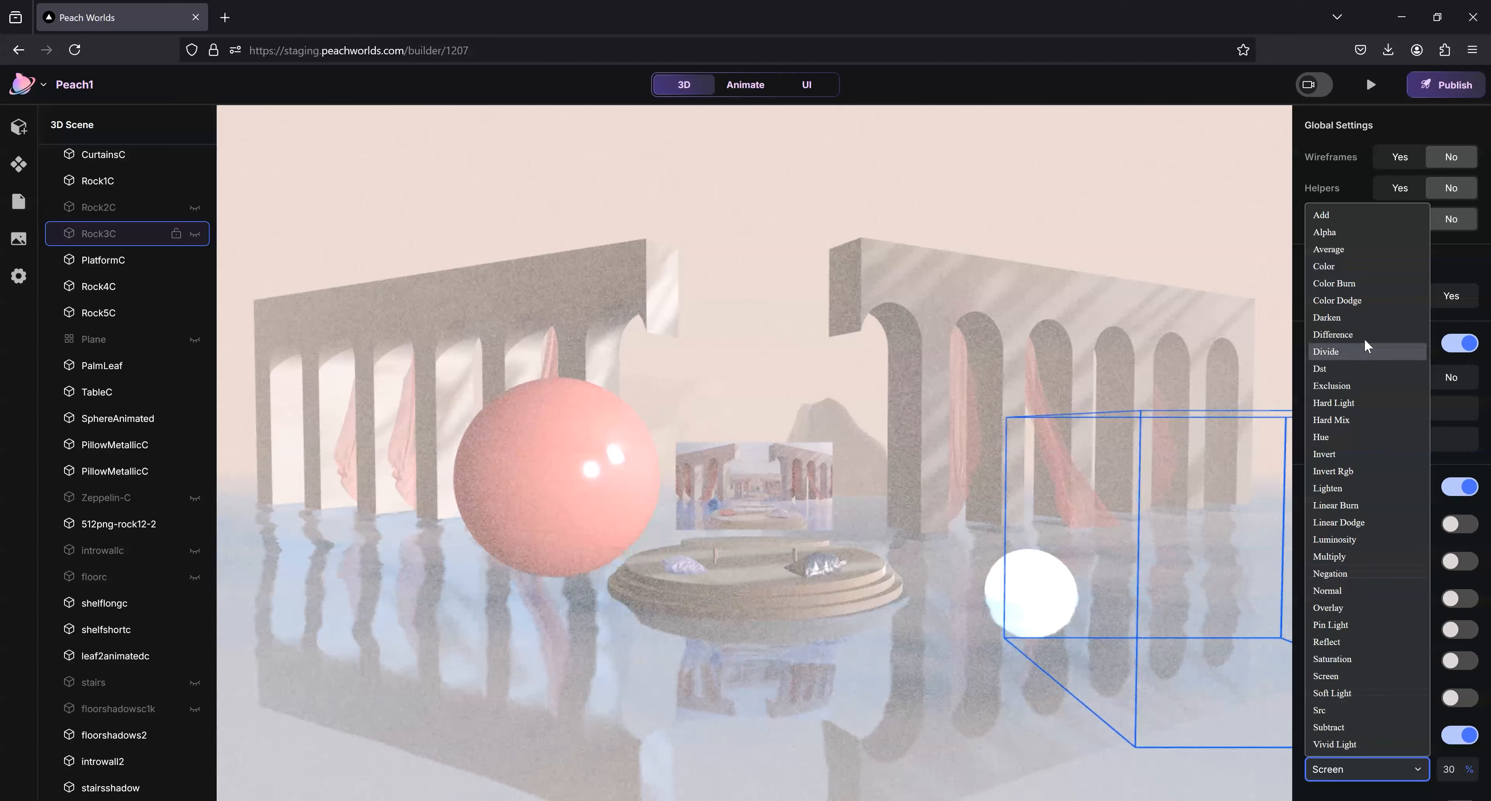
{"action": "left_click", "coordinate": [1363, 609]}
{"action": "left_click", "coordinate": [869, 288]}
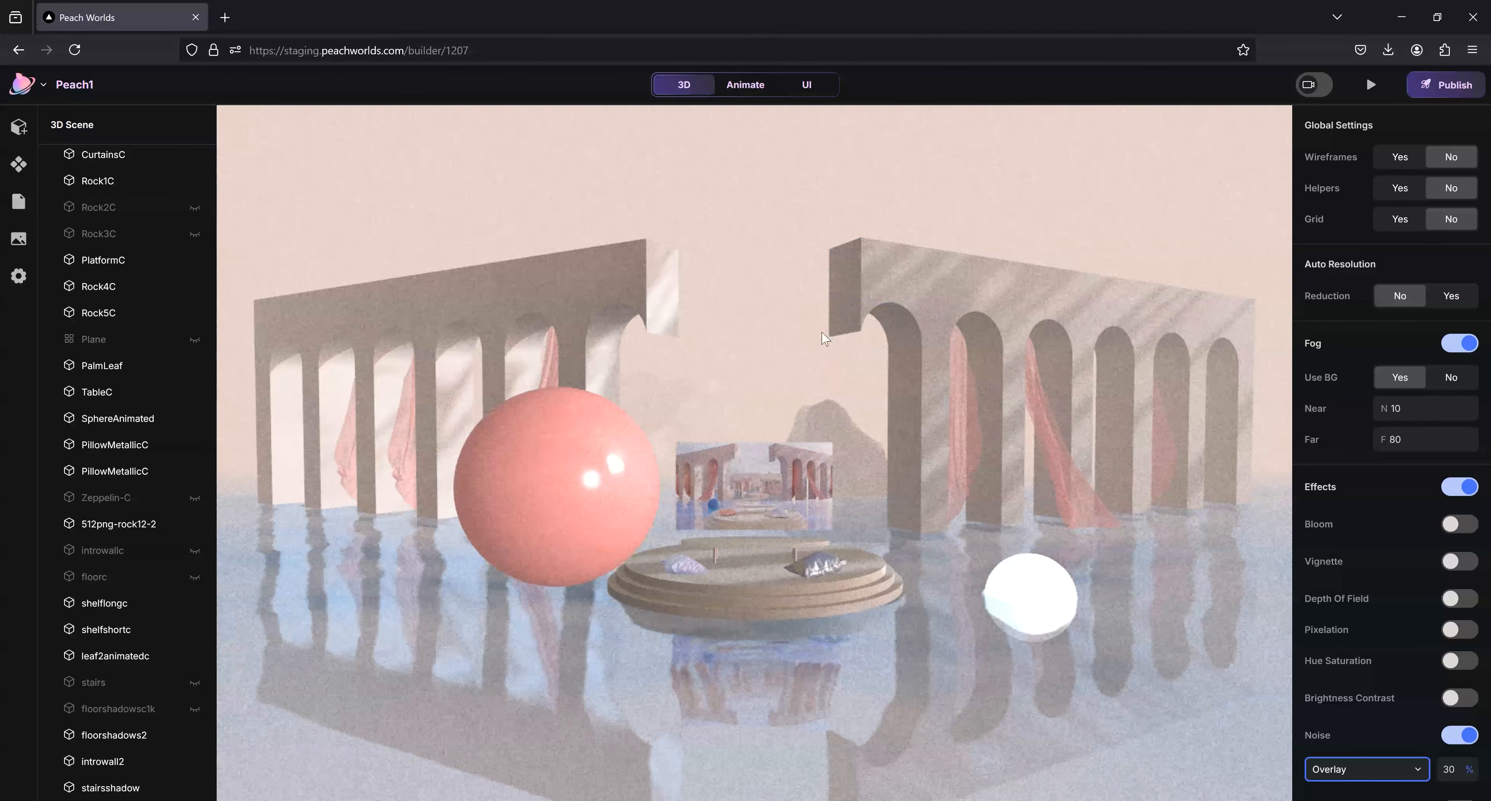
{"action": "left_click_drag", "start_coordinate": [1449, 769], "coordinate": [1447, 792]}
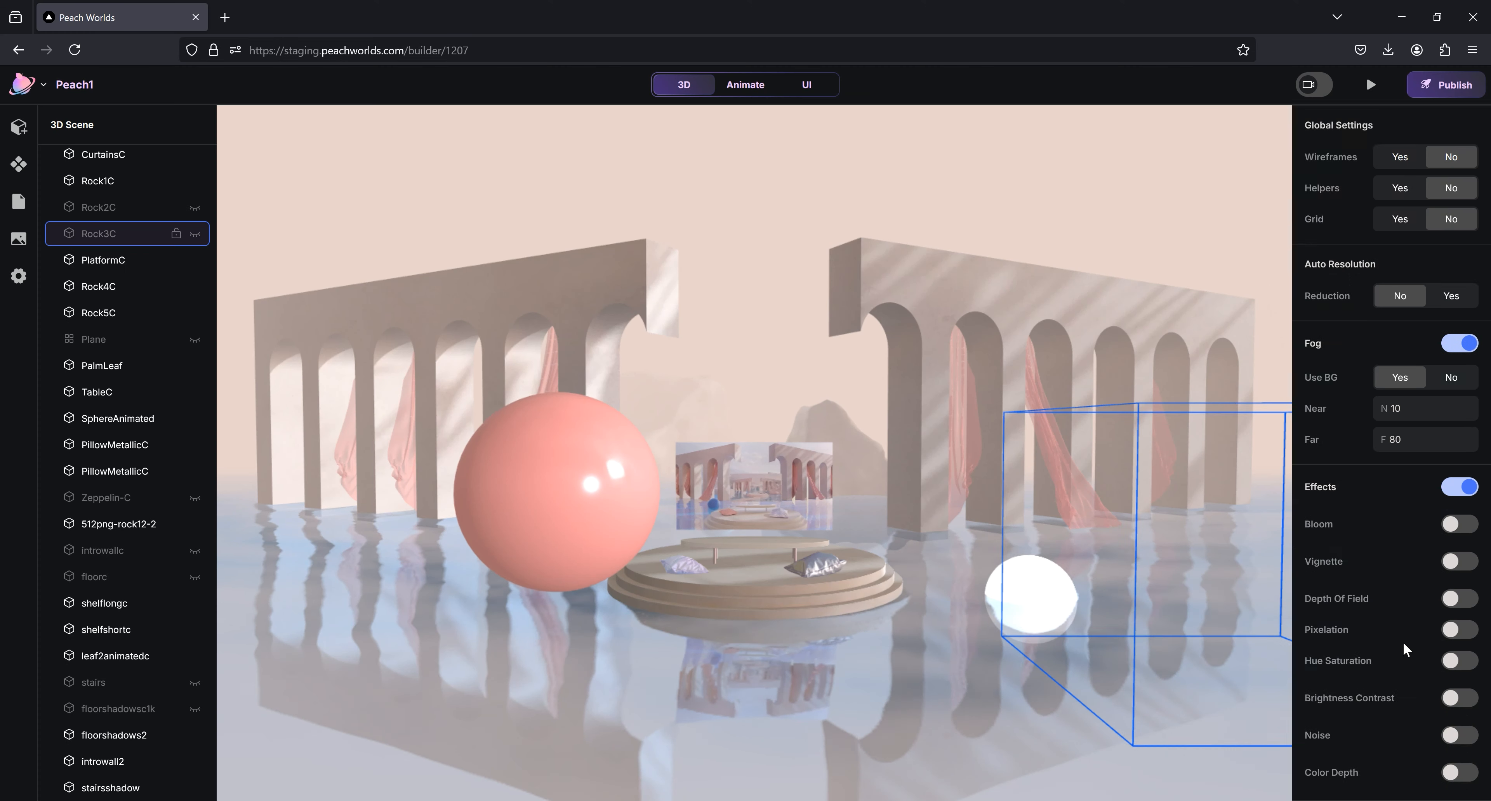
{"action": "scroll", "coordinate": [1402, 642], "scroll_direction": "up", "scroll_amount": 4}
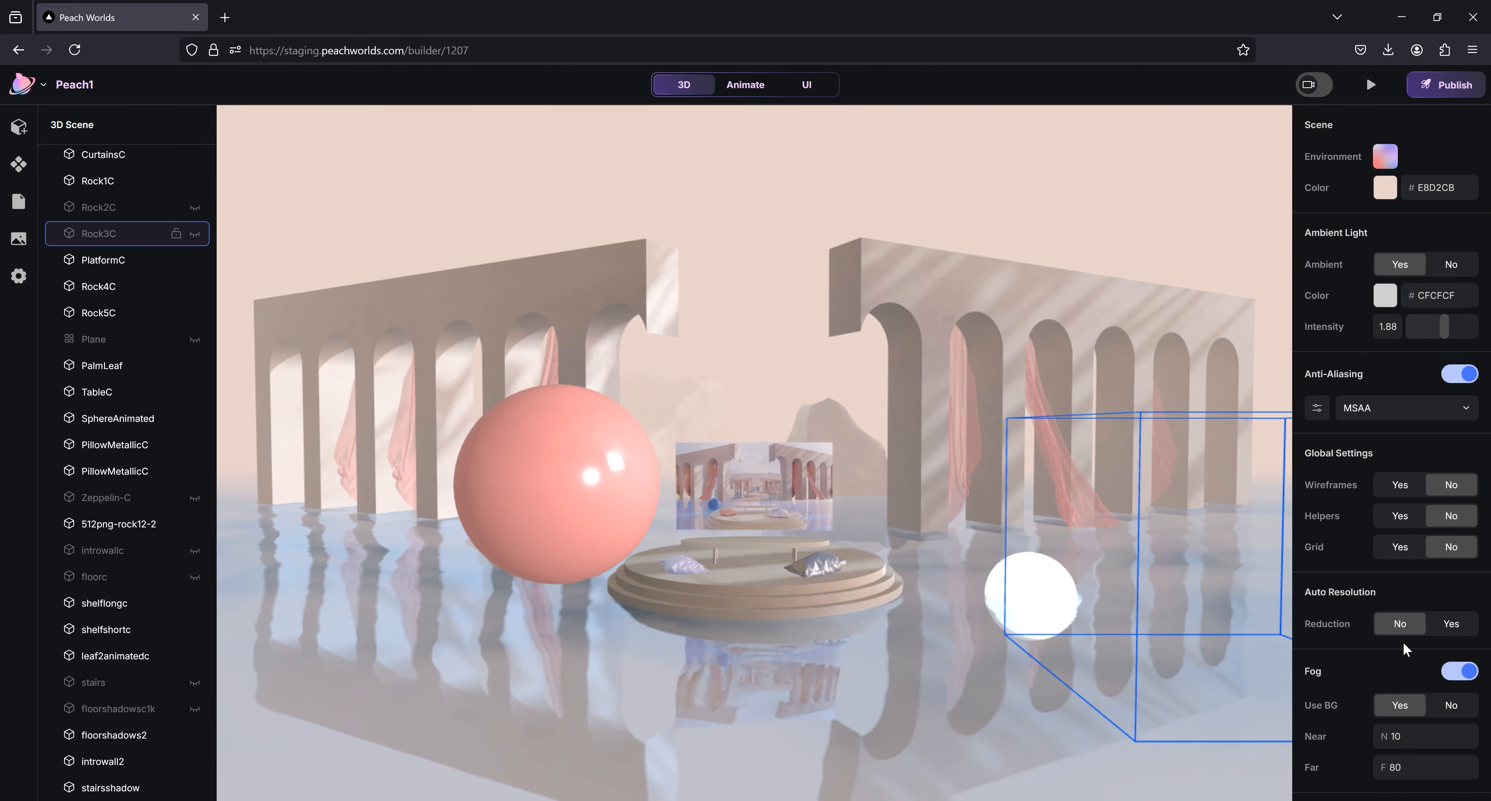
{"action": "scroll", "coordinate": [1402, 642], "scroll_direction": "down", "scroll_amount": 3}
{"action": "scroll", "coordinate": [1402, 642], "scroll_direction": "down", "scroll_amount": 2}
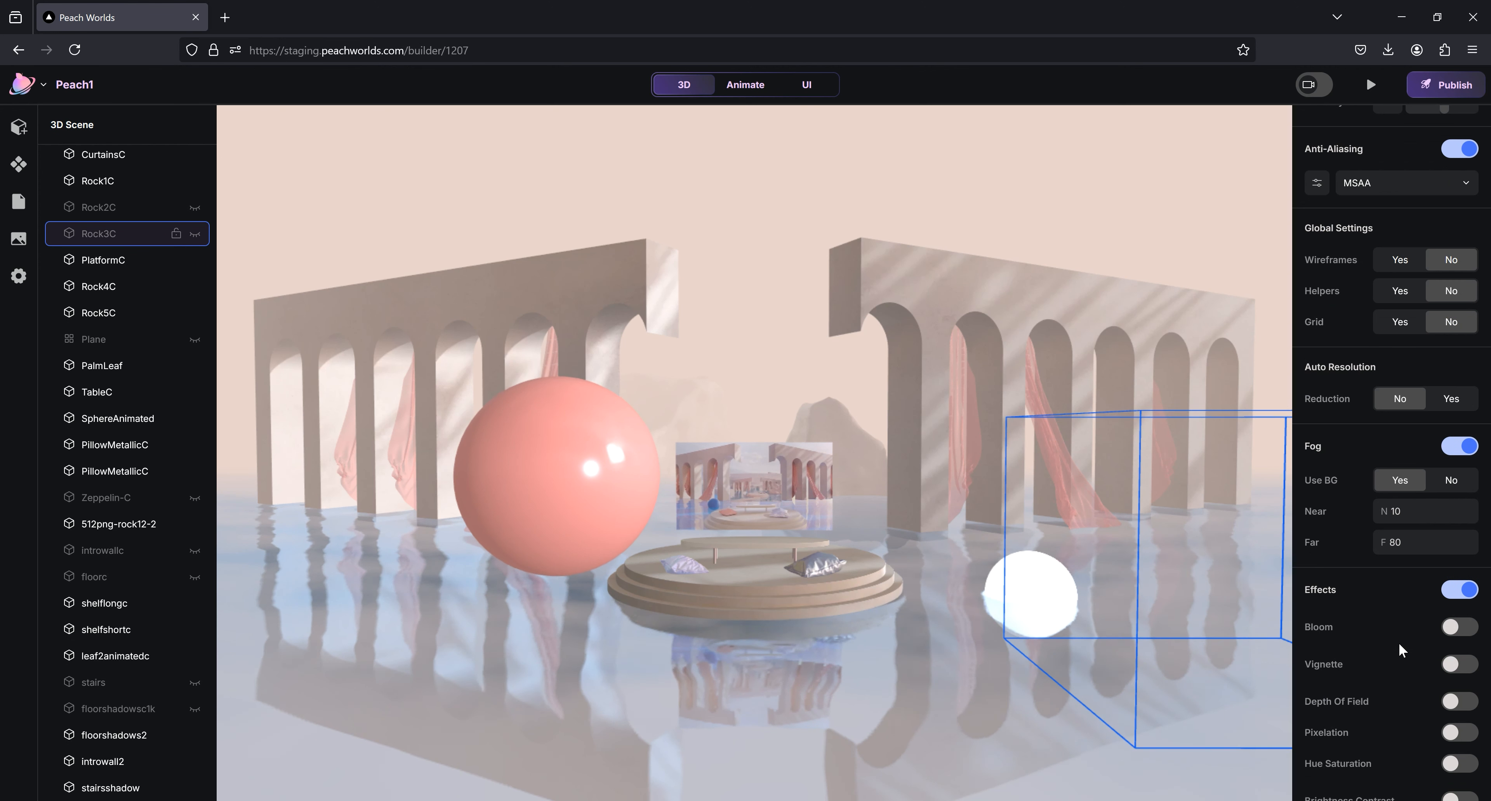
{"action": "scroll", "coordinate": [1398, 643], "scroll_direction": "down", "scroll_amount": 2}
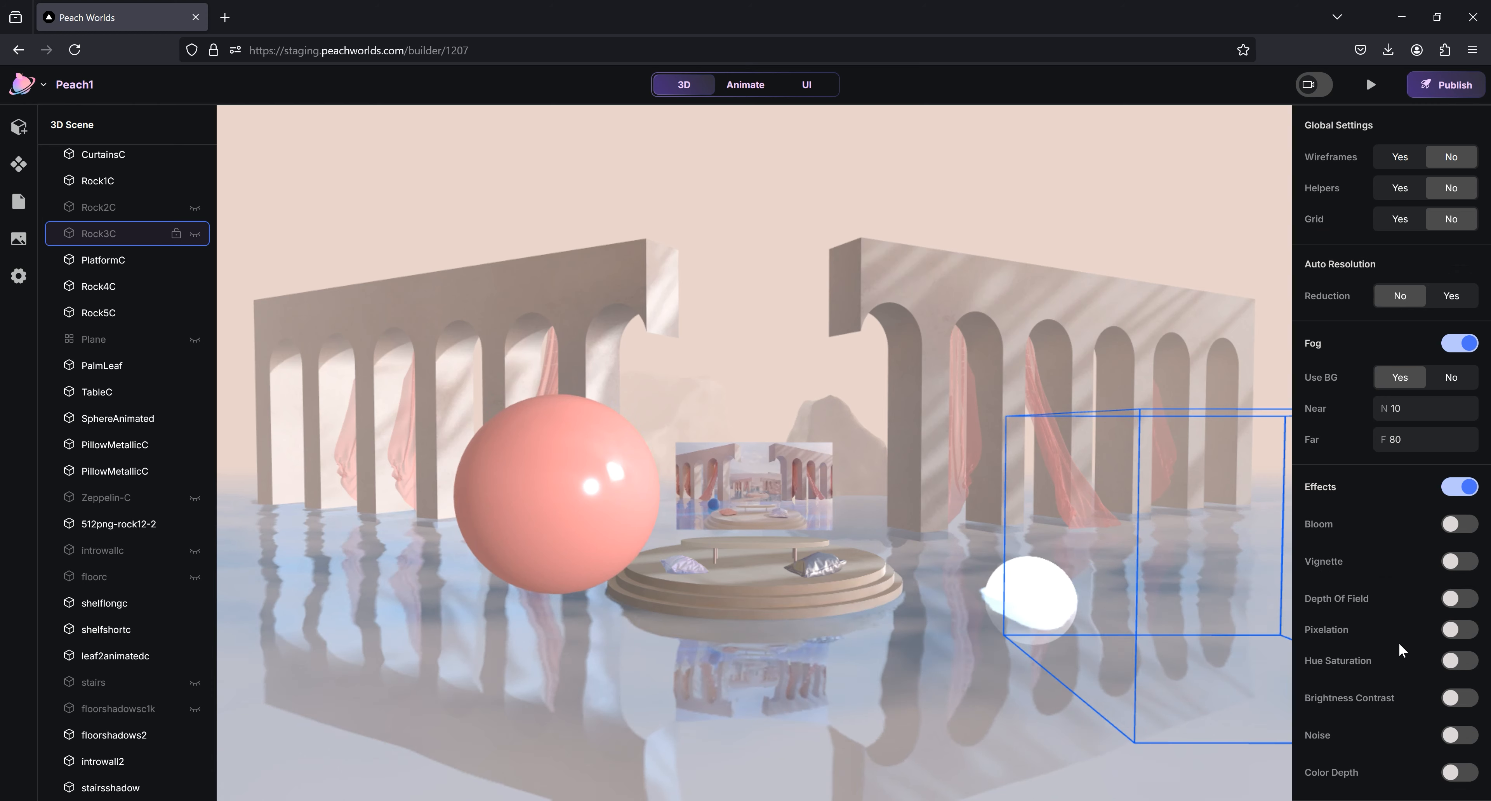